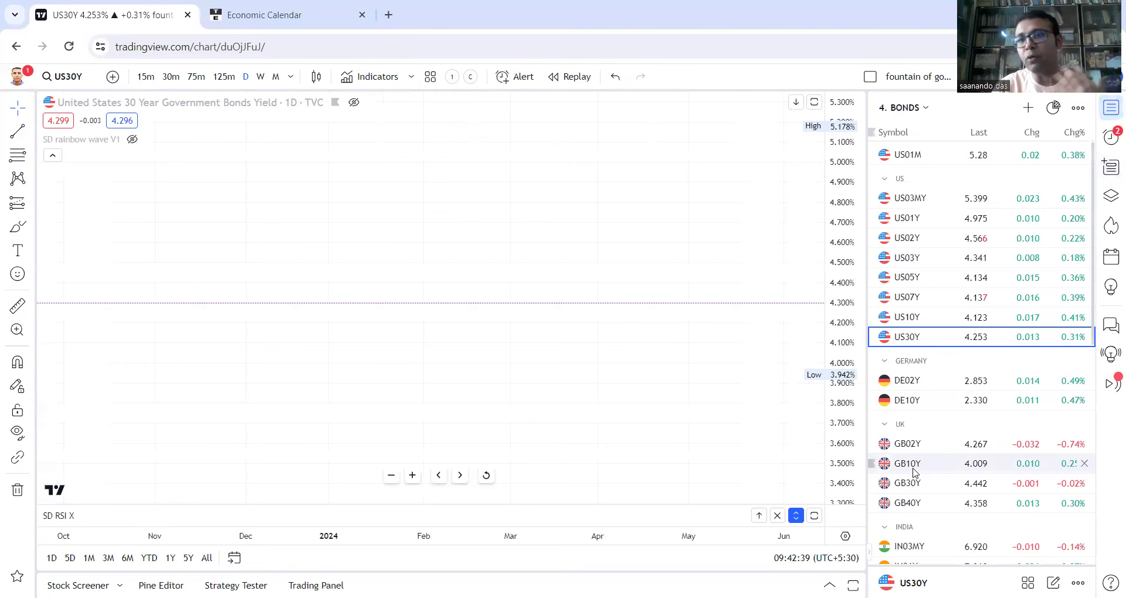
Step: Enlarge the SD RSI X pane and switch SD rainbow wave V1 to the fountain set-up
{"action": "left_click", "coordinate": [796, 516]}
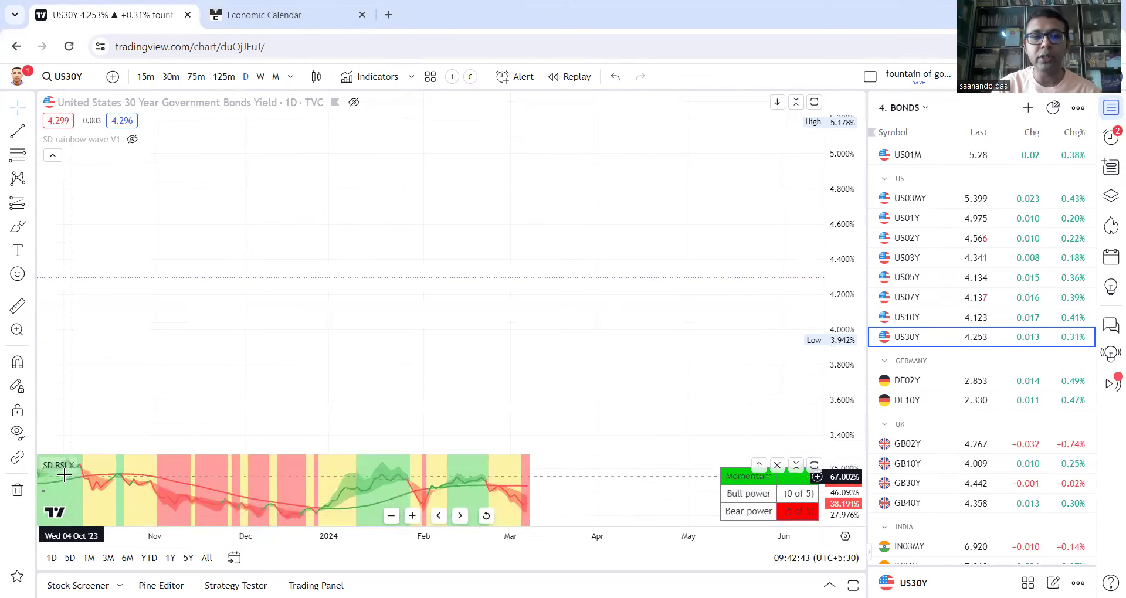
{"action": "left_click_drag", "start_coordinate": [465, 452], "coordinate": [462, 434]}
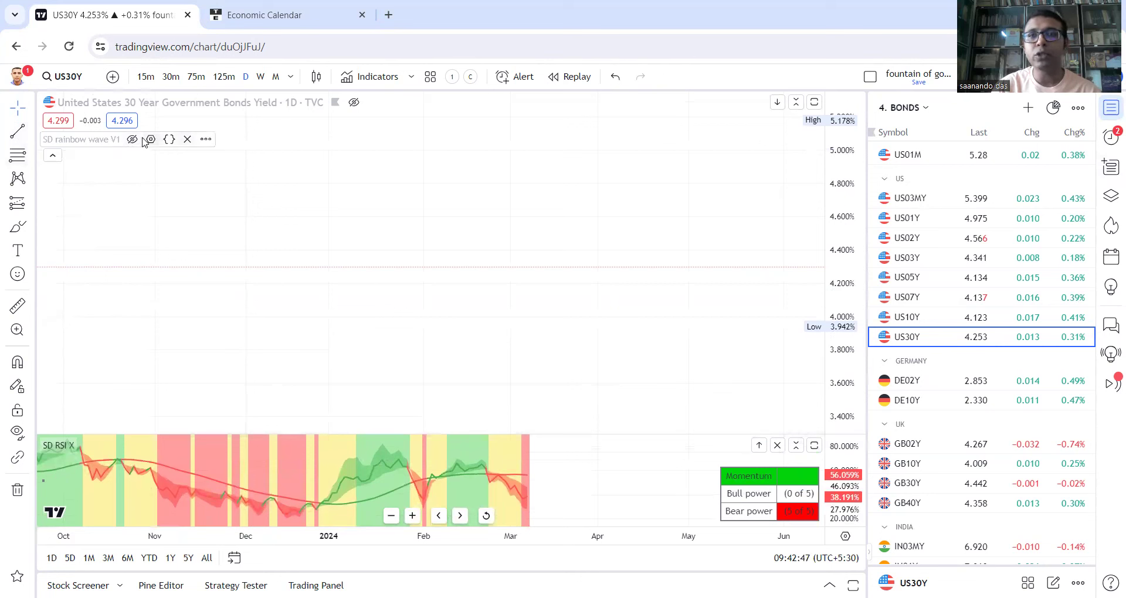
{"action": "left_click", "coordinate": [151, 139]}
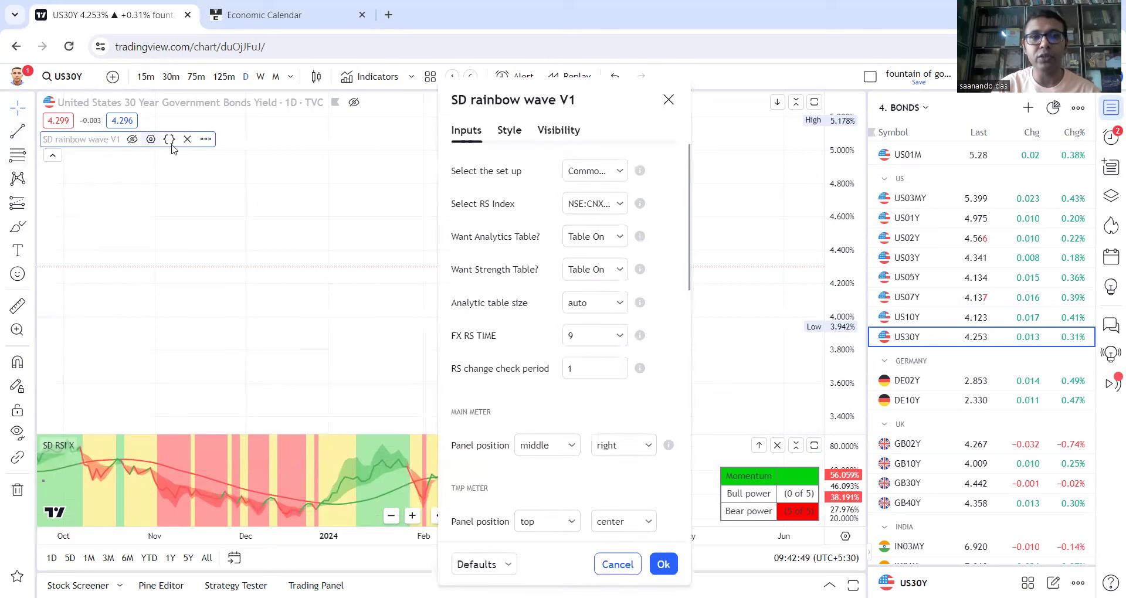
{"action": "left_click", "coordinate": [620, 172]}
{"action": "left_click", "coordinate": [563, 193]}
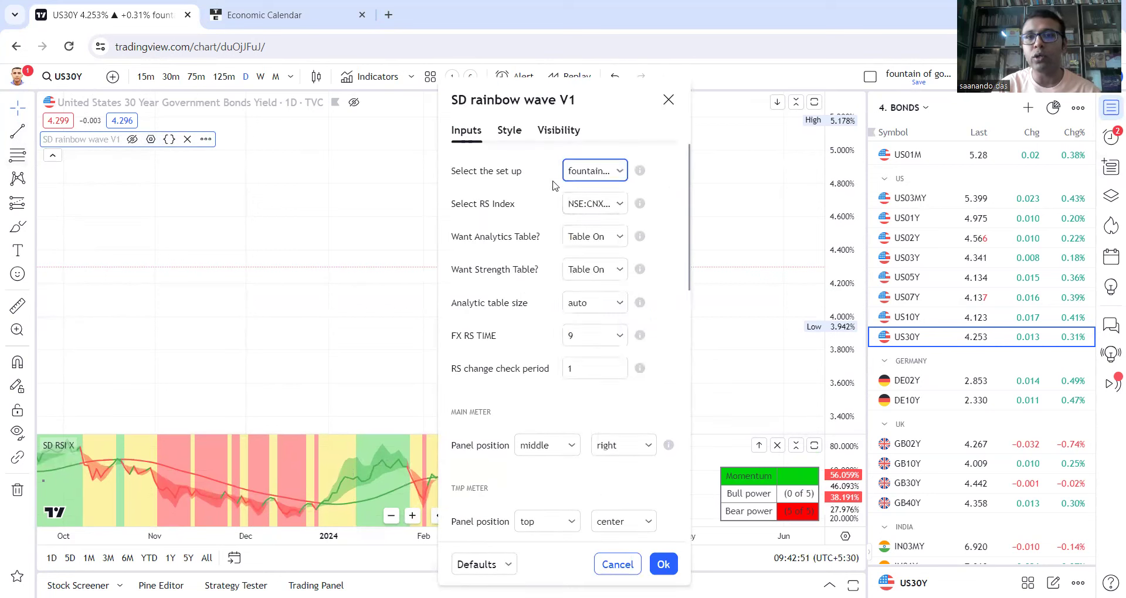
{"action": "left_click_drag", "start_coordinate": [591, 105], "coordinate": [680, 75]}
{"action": "left_click", "coordinate": [751, 535]}
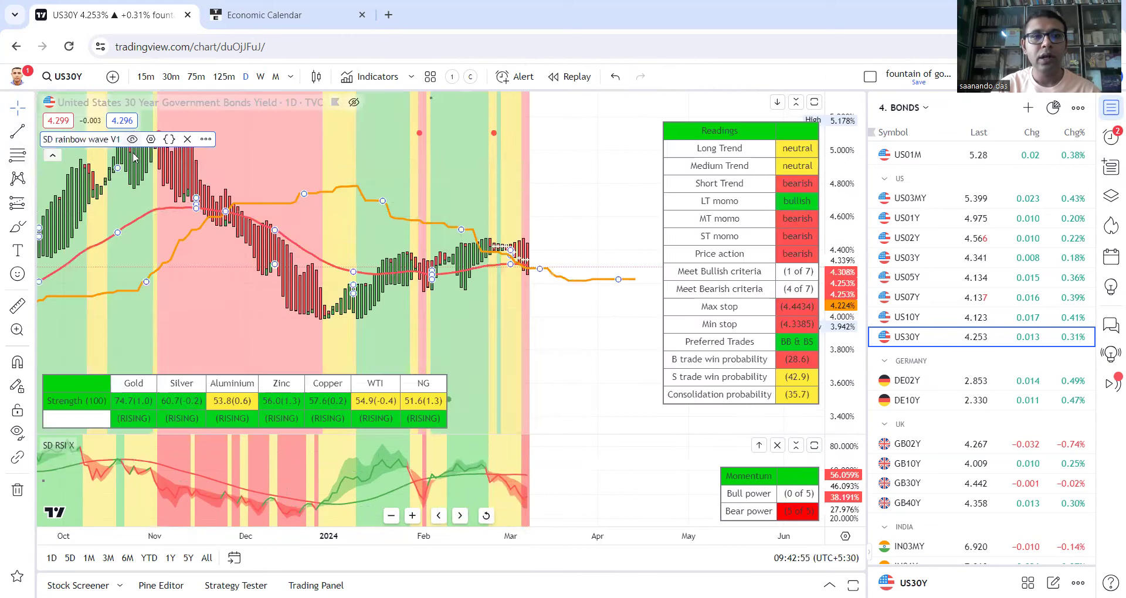
{"action": "scroll", "coordinate": [533, 305], "scroll_direction": "up", "scroll_amount": 1}
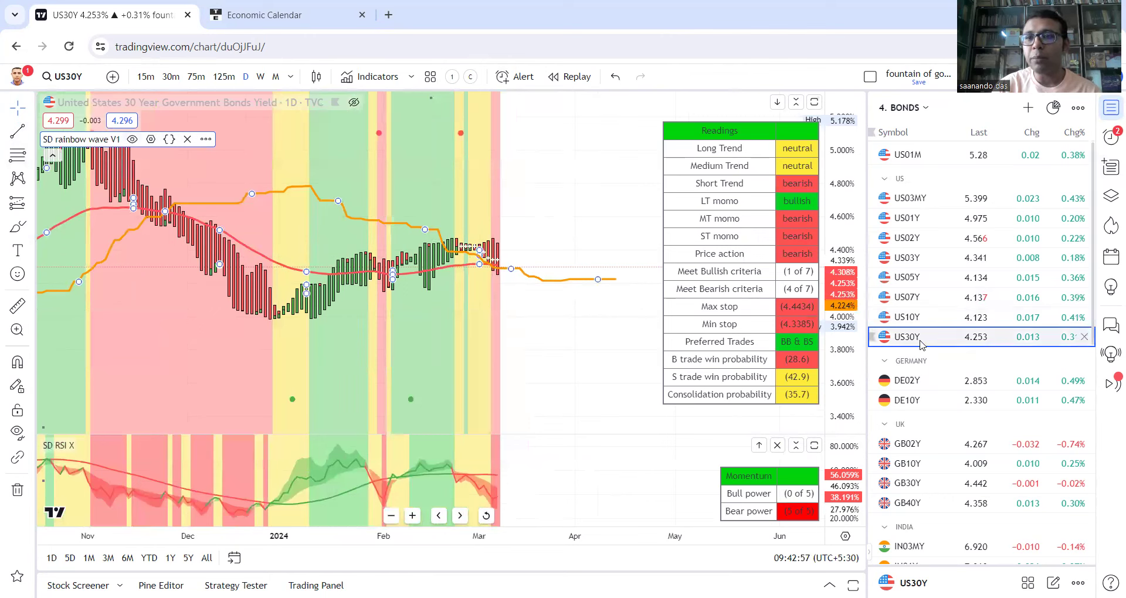
Step: Compare US30Y on weekly and daily bars, finishing on daily with the price scale auto-fitted
{"action": "scroll", "coordinate": [919, 343], "scroll_direction": "down", "scroll_amount": 1}
{"action": "scroll", "coordinate": [919, 343], "scroll_direction": "up", "scroll_amount": 1}
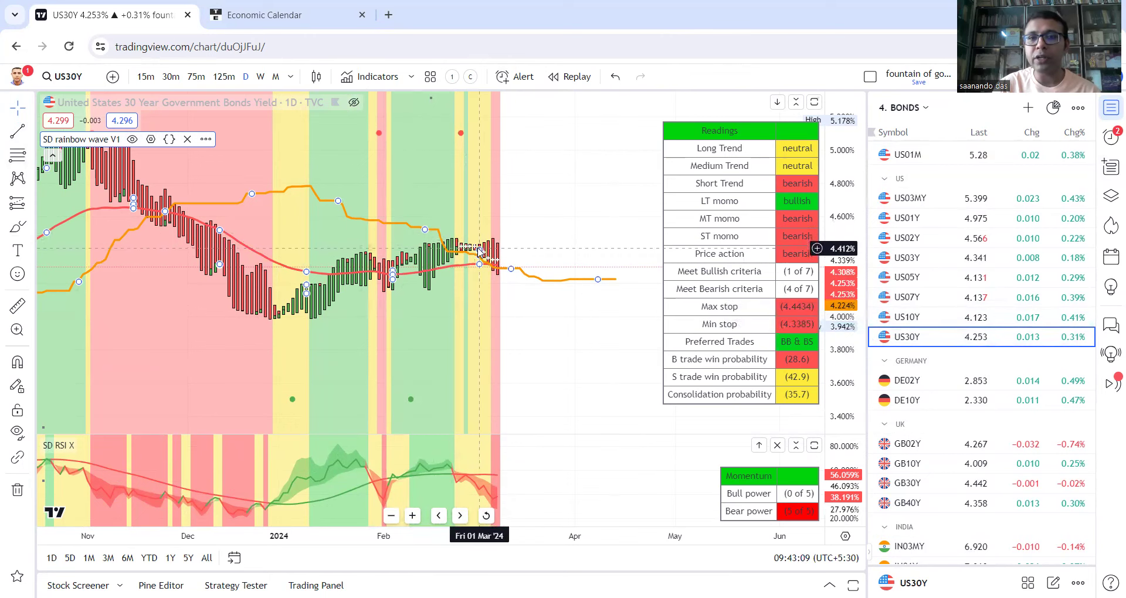
{"action": "scroll", "coordinate": [478, 258], "scroll_direction": "up", "scroll_amount": 1}
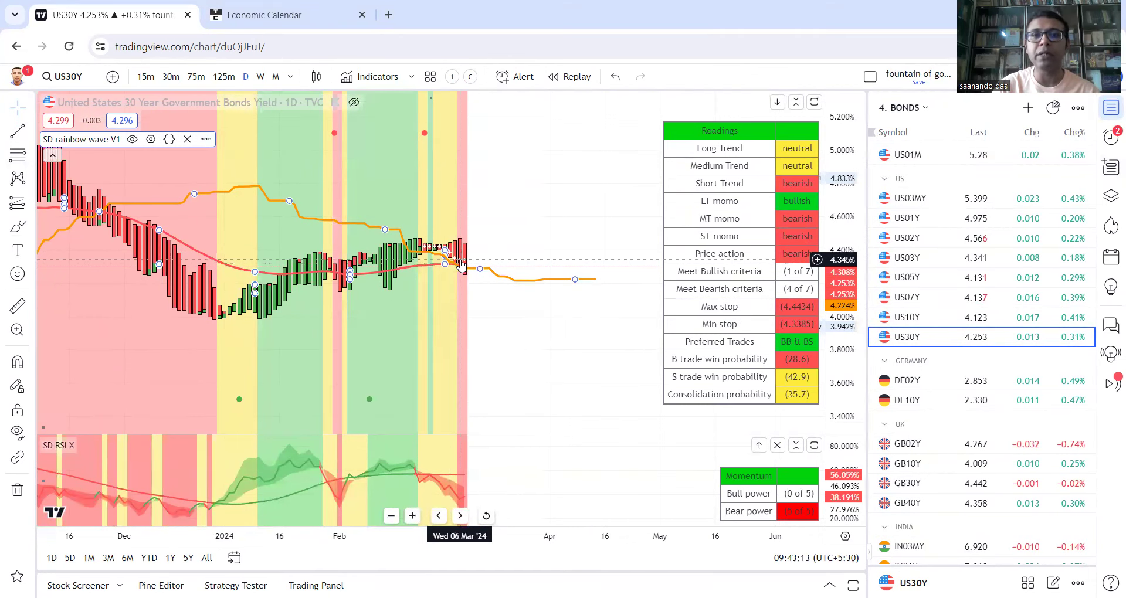
{"action": "scroll", "coordinate": [480, 246], "scroll_direction": "up", "scroll_amount": 1}
{"action": "scroll", "coordinate": [377, 252], "scroll_direction": "down", "scroll_amount": 2}
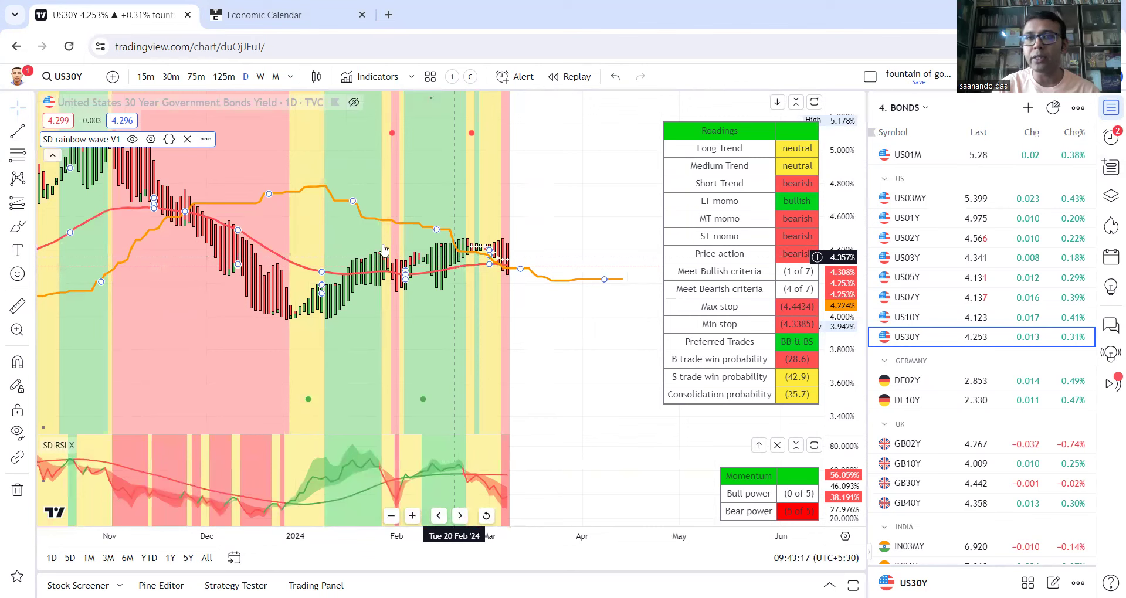
{"action": "left_click", "coordinate": [261, 77]}
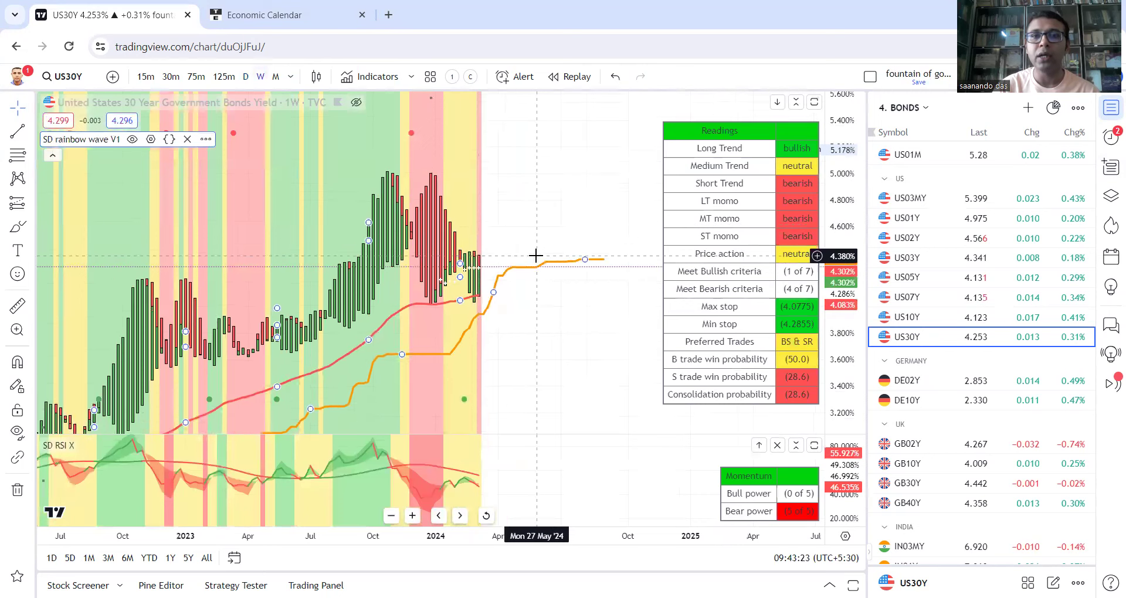
{"action": "scroll", "coordinate": [522, 255], "scroll_direction": "up", "scroll_amount": 4}
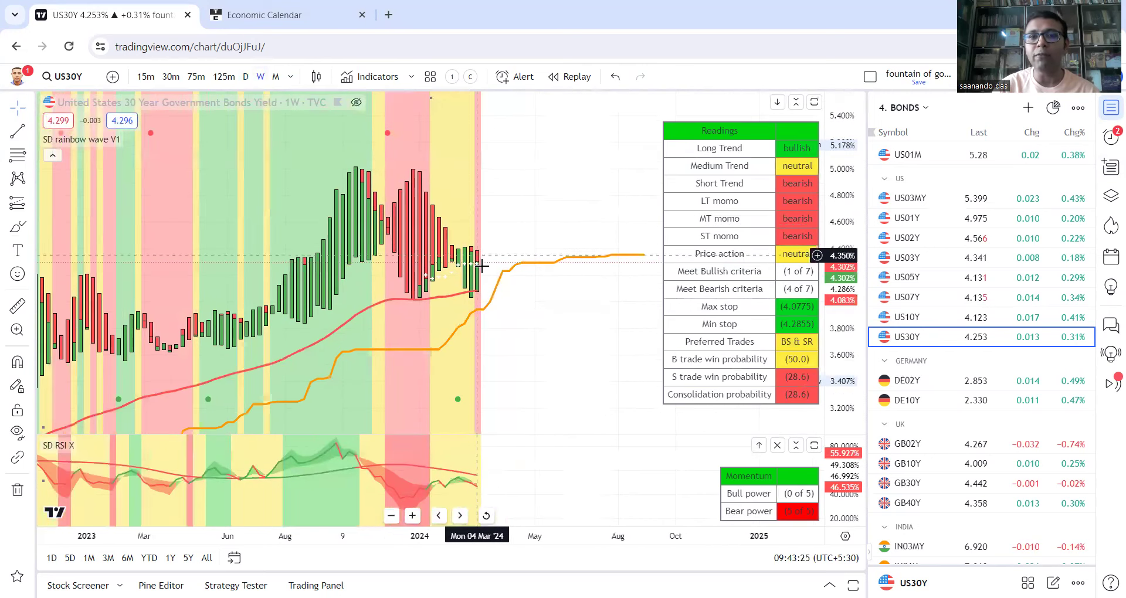
{"action": "left_click", "coordinate": [247, 77]}
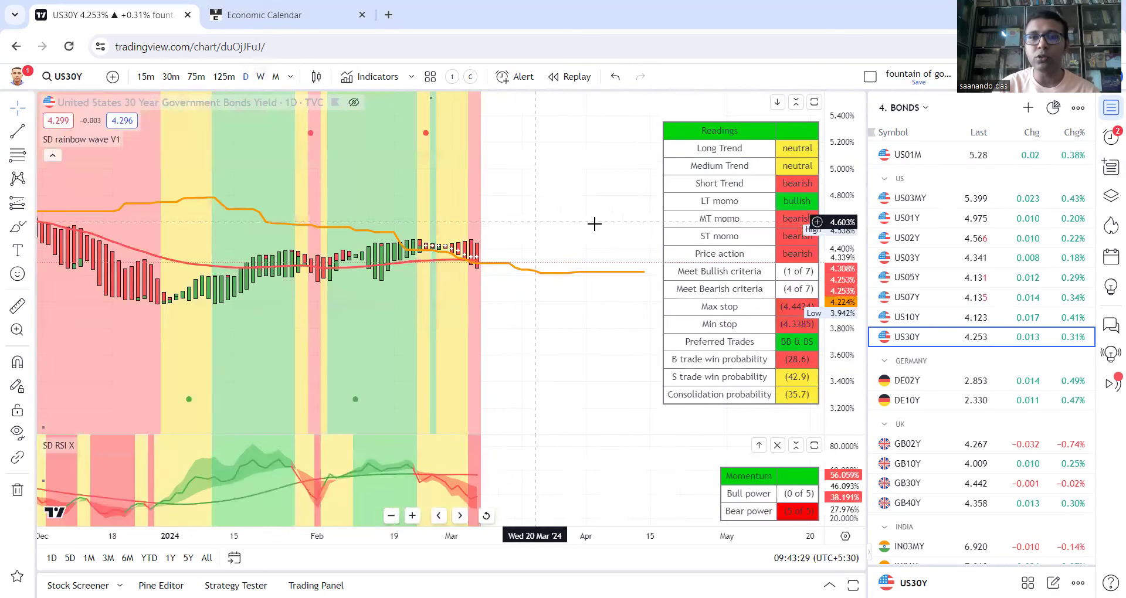
{"action": "left_click", "coordinate": [838, 424]}
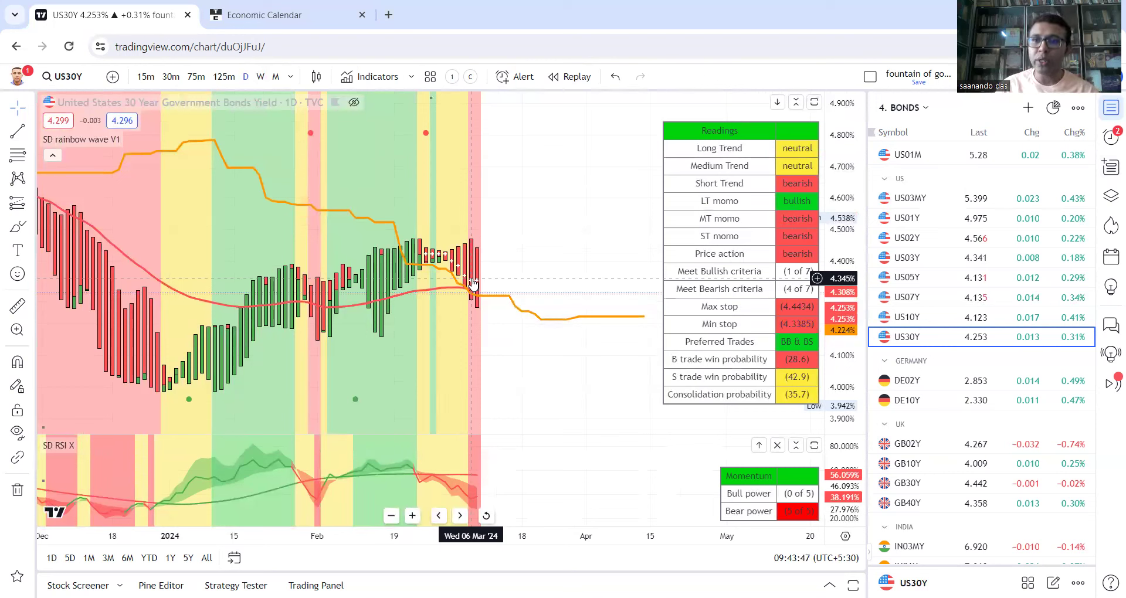
Step: Put US30Y on weekly bars and zoom out with a compressed price scale back to 2023
{"action": "left_click", "coordinate": [261, 76]}
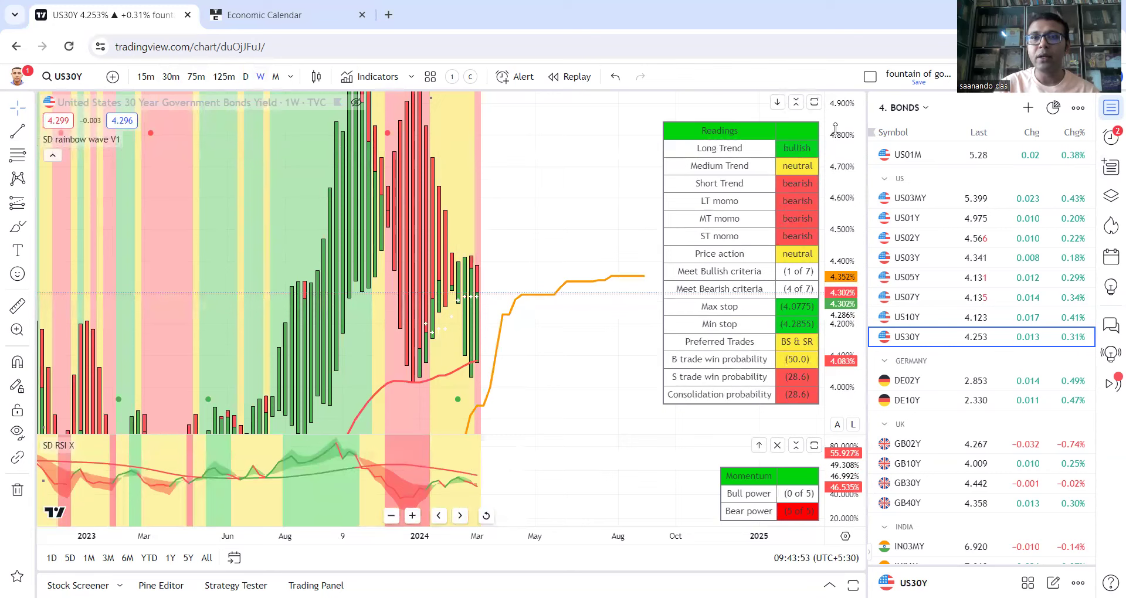
{"action": "left_click_drag", "start_coordinate": [833, 135], "coordinate": [855, 270]}
{"action": "scroll", "coordinate": [610, 281], "scroll_direction": "down", "scroll_amount": 3}
{"action": "scroll", "coordinate": [739, 249], "scroll_direction": "up", "scroll_amount": 1}
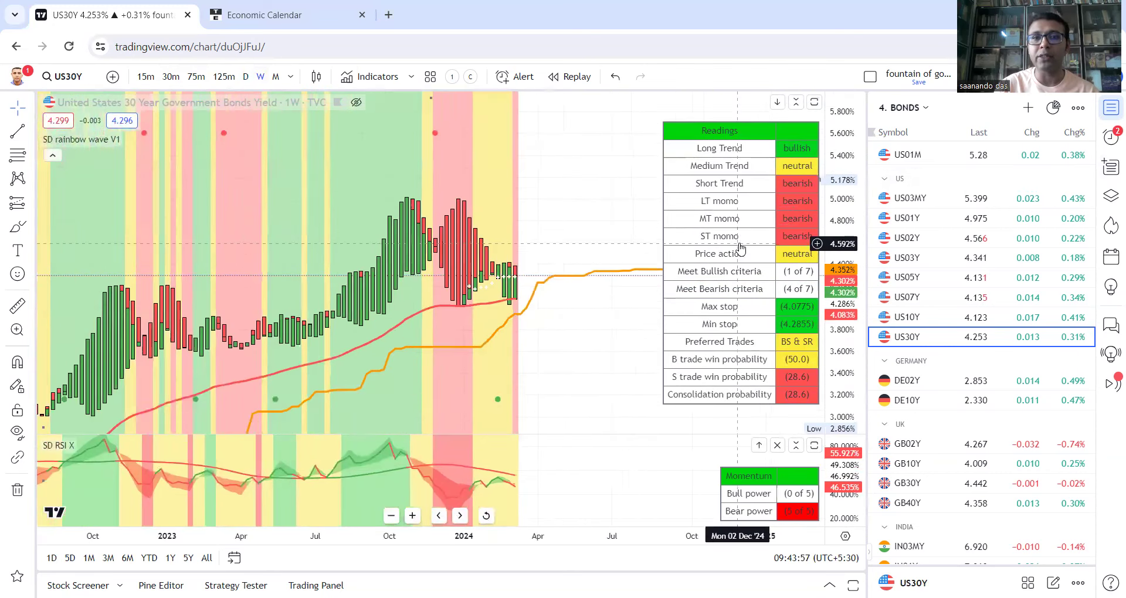
{"action": "scroll", "coordinate": [739, 249], "scroll_direction": "up", "scroll_amount": 1}
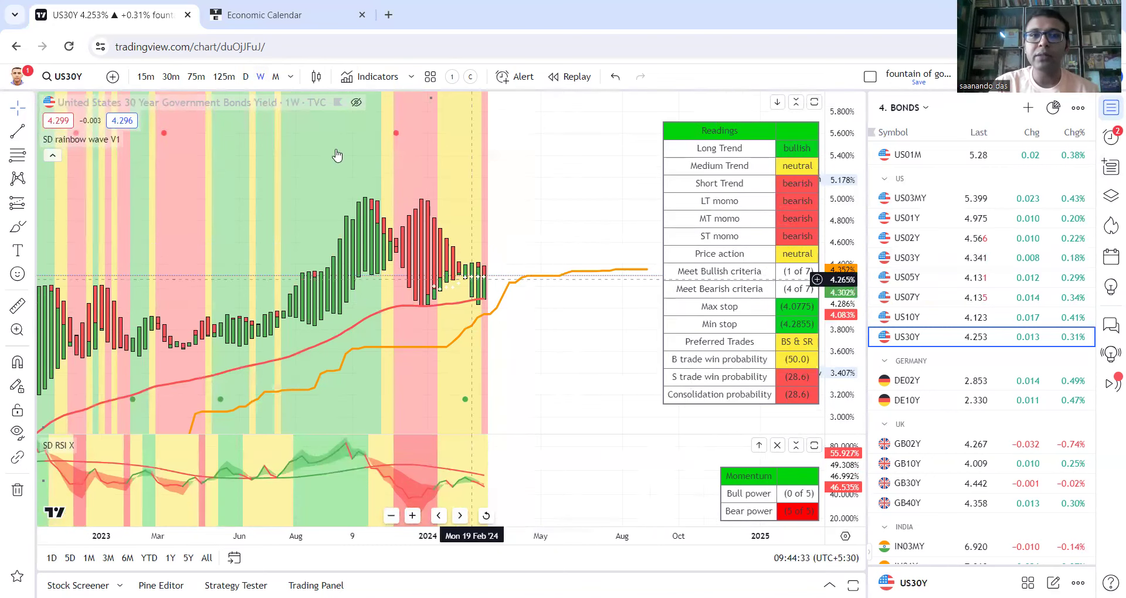
Step: Return US30Y to daily bars and open the INDmoney website in a new browser tab
{"action": "left_click", "coordinate": [245, 80]}
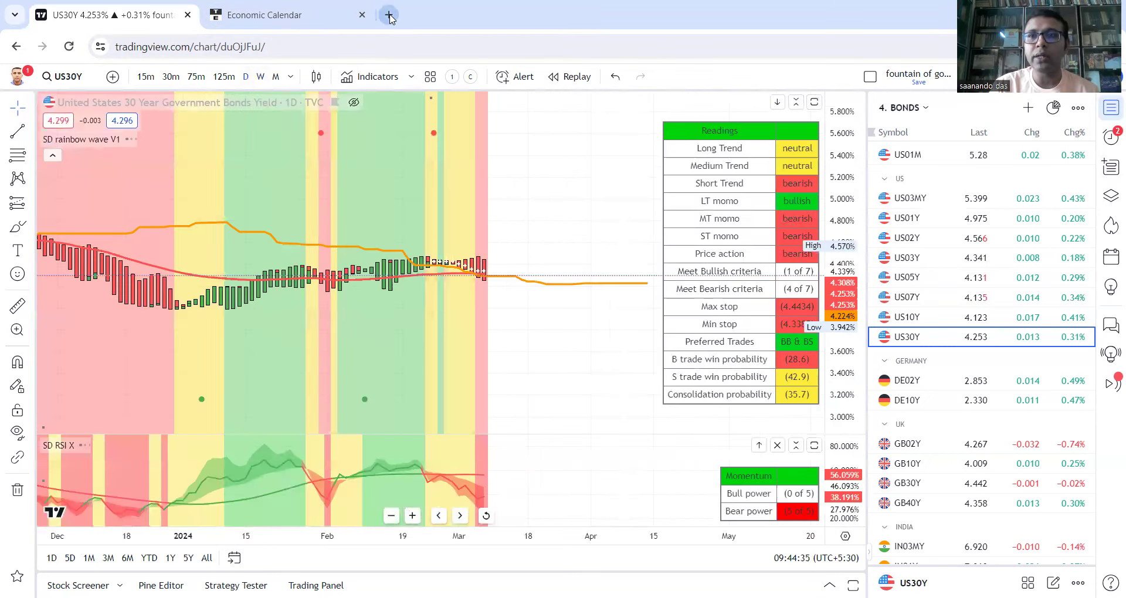
{"action": "left_click", "coordinate": [387, 16]}
{"action": "type", "text": "i"}
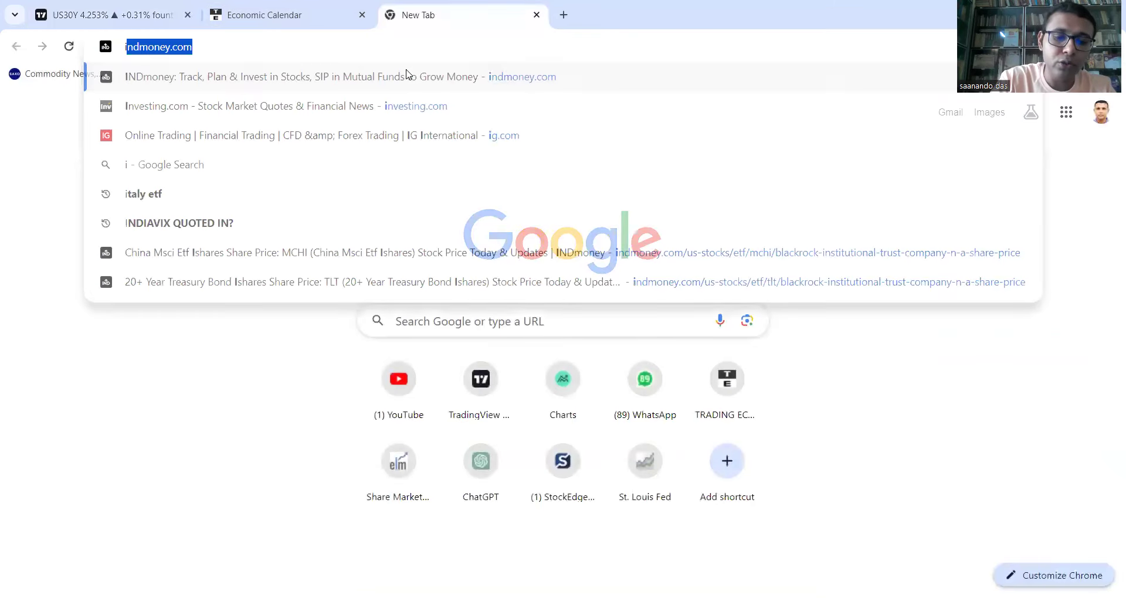
{"action": "type", "text": "ndmon"}
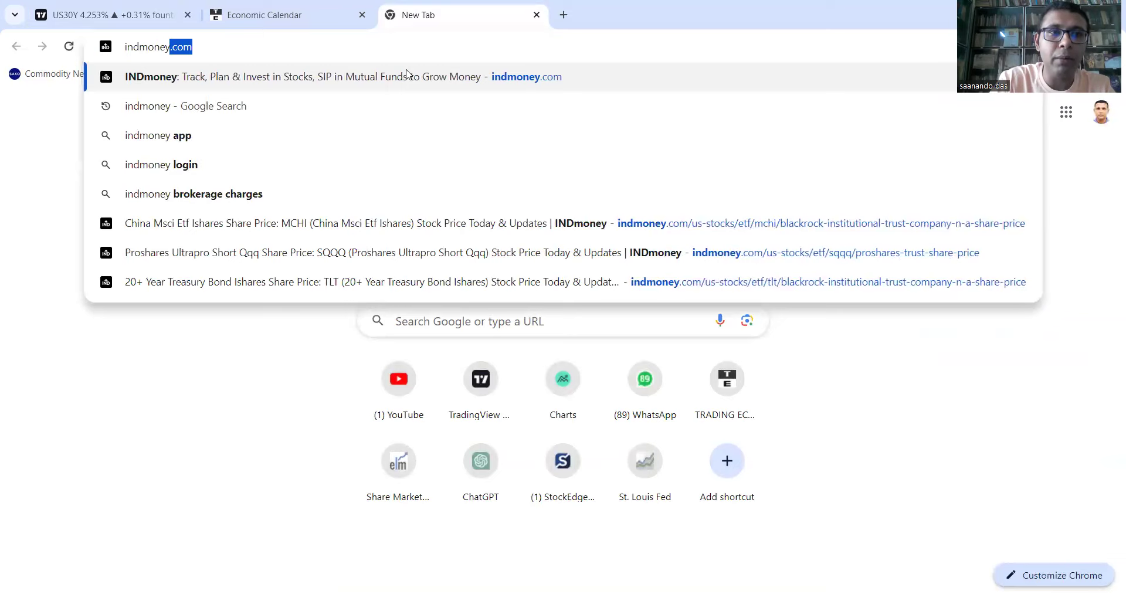
{"action": "key", "text": "Return"}
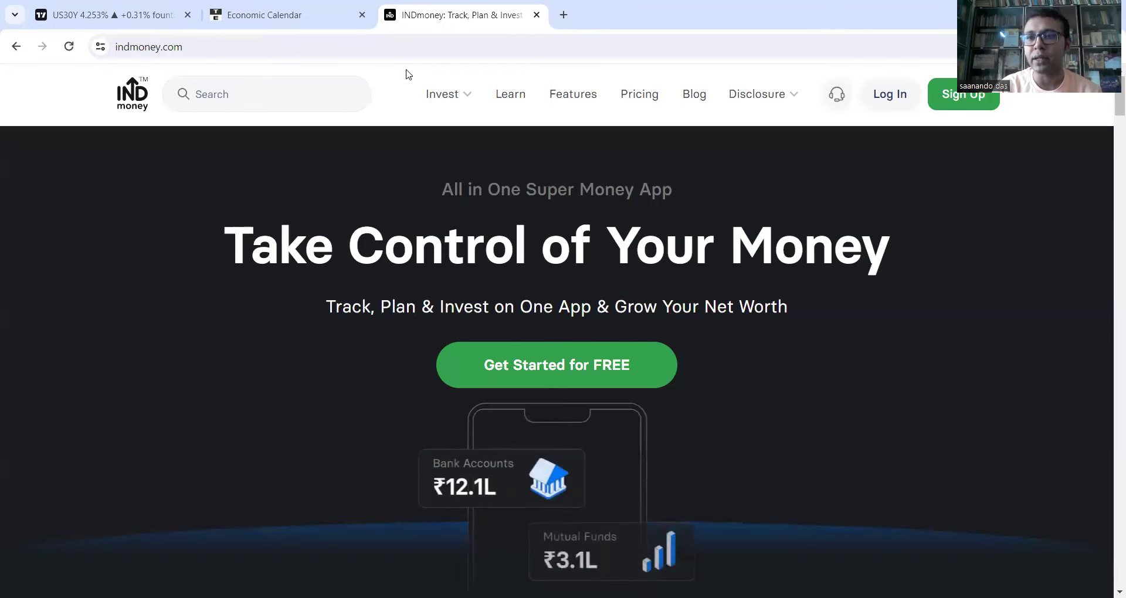
Step: Search for TLT and open the 20+ Year Treasury Bond iShares page on its 1Y chart
{"action": "left_click", "coordinate": [233, 96]}
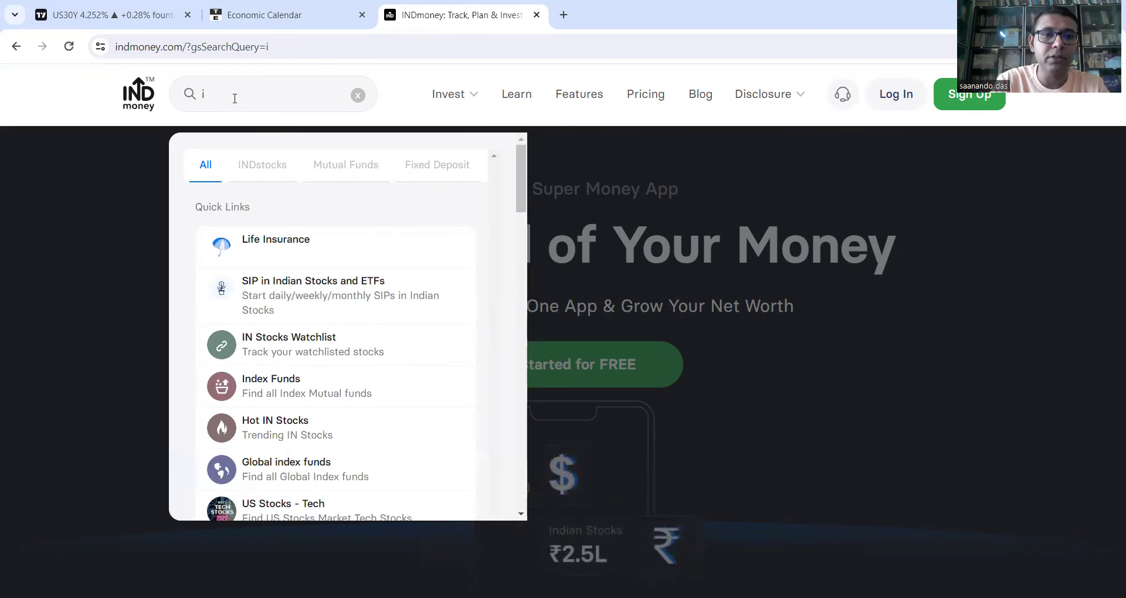
{"action": "key", "text": "BackSpace"}
{"action": "type", "text": "tlt"}
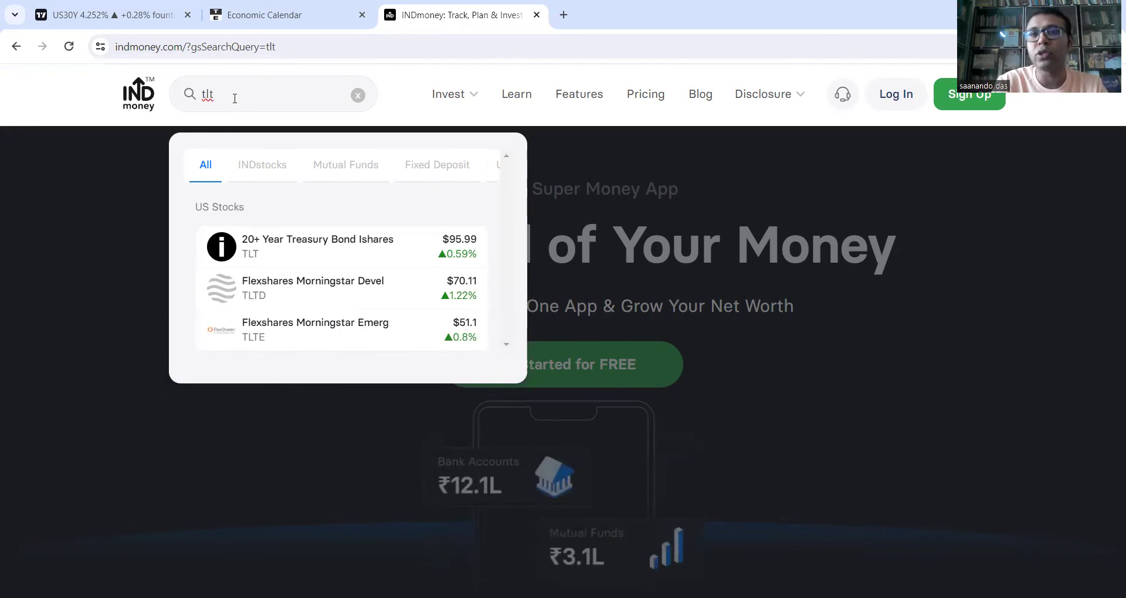
{"action": "left_click", "coordinate": [283, 253]}
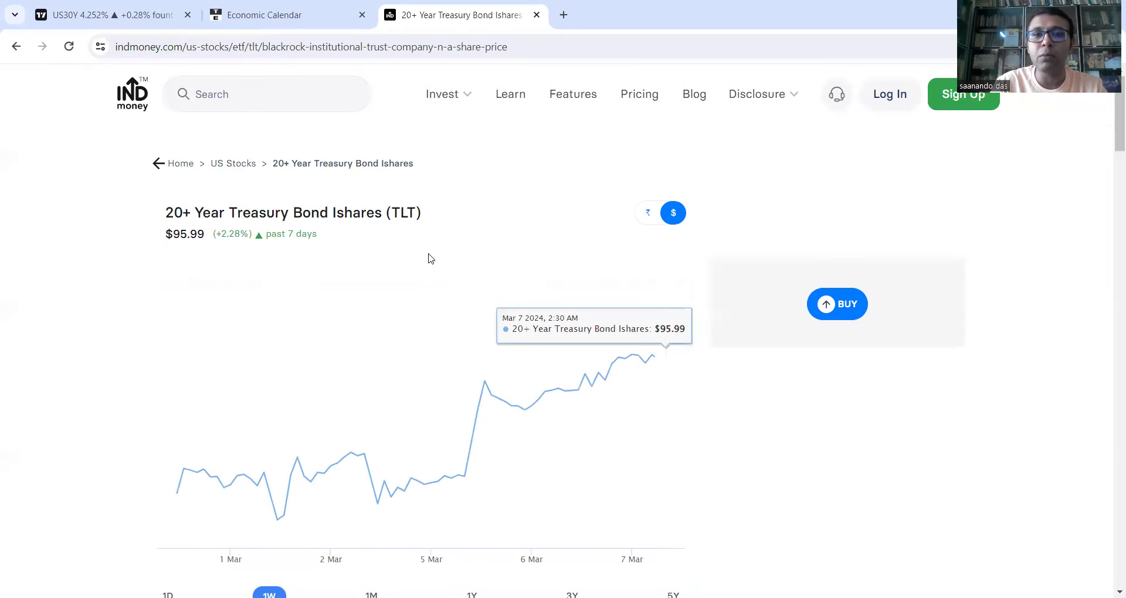
{"action": "scroll", "coordinate": [423, 256], "scroll_direction": "down", "scroll_amount": 1}
{"action": "scroll", "coordinate": [423, 257], "scroll_direction": "down", "scroll_amount": 2}
{"action": "left_click", "coordinate": [471, 449]}
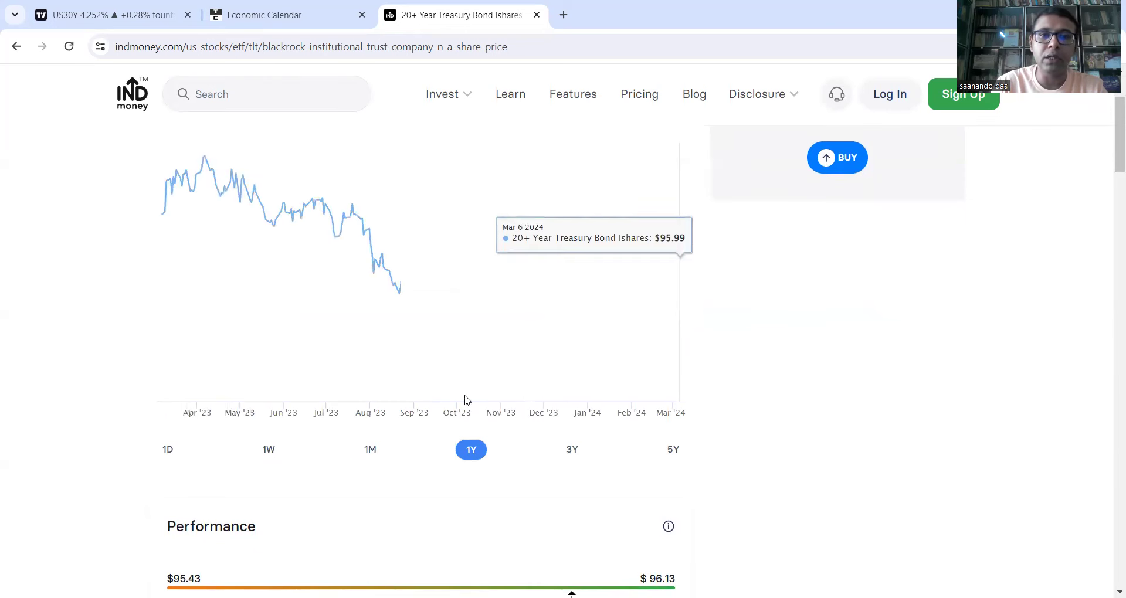
{"action": "scroll", "coordinate": [526, 150], "scroll_direction": "up", "scroll_amount": 1}
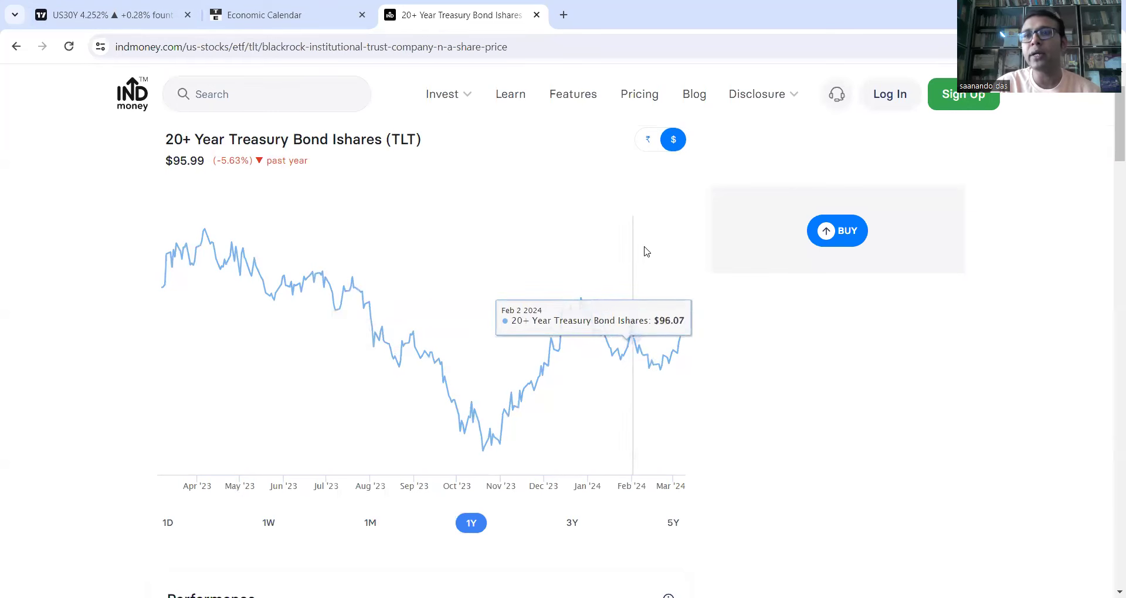
Step: Set the US30Y chart to the 1W interval with the price scale auto-fitted
{"action": "left_click", "coordinate": [48, 7]}
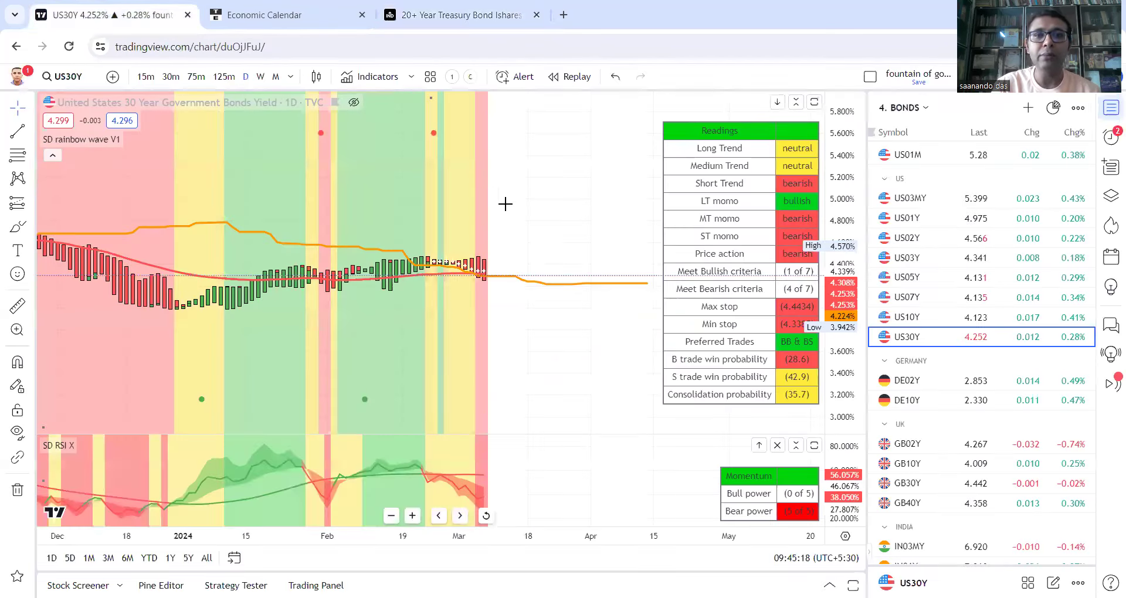
{"action": "key", "text": "1"}
{"action": "key", "text": "w"}
{"action": "key", "text": "Return"}
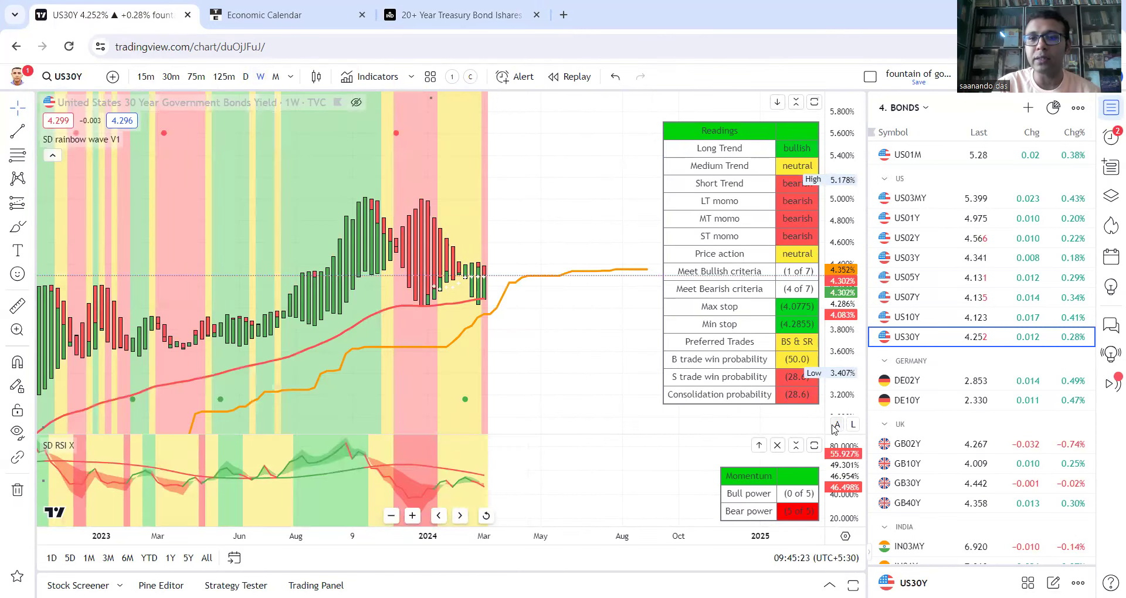
{"action": "left_click", "coordinate": [836, 424]}
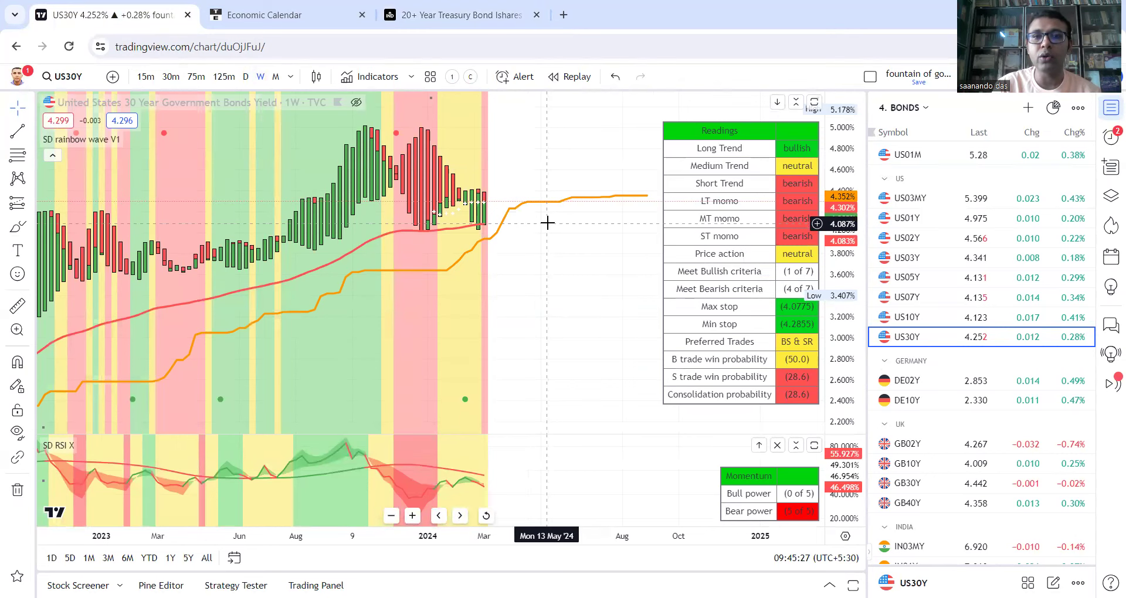
Step: Scroll the Bonds watchlist and chart the India 10-year yield (IN10Y)
{"action": "scroll", "coordinate": [547, 223], "scroll_direction": "up", "scroll_amount": 1}
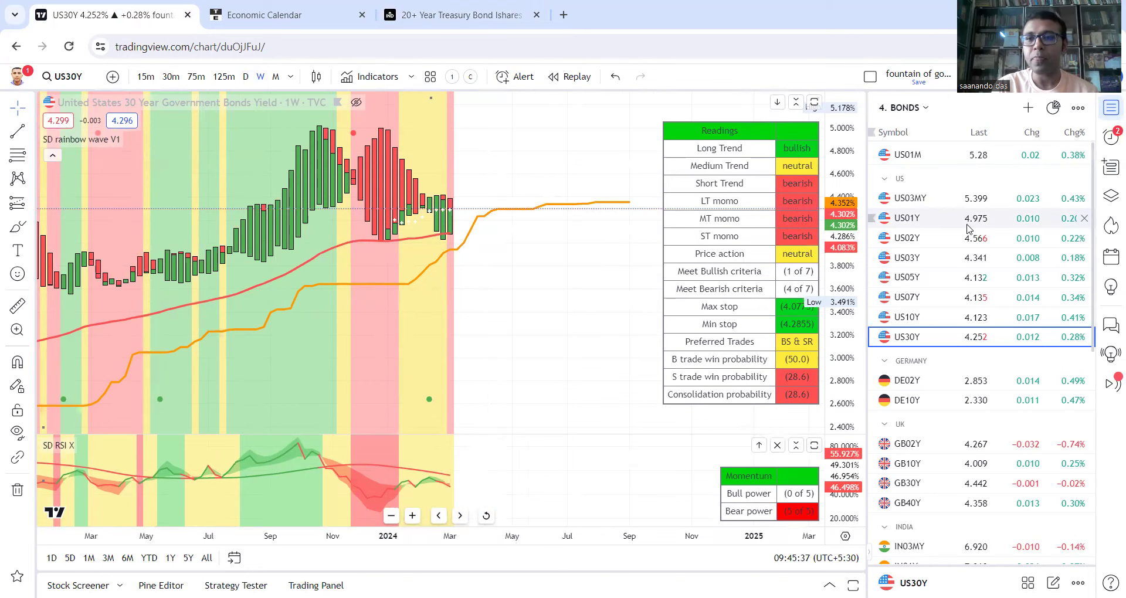
{"action": "scroll", "coordinate": [965, 228], "scroll_direction": "down", "scroll_amount": 3}
{"action": "scroll", "coordinate": [964, 228], "scroll_direction": "down", "scroll_amount": 3}
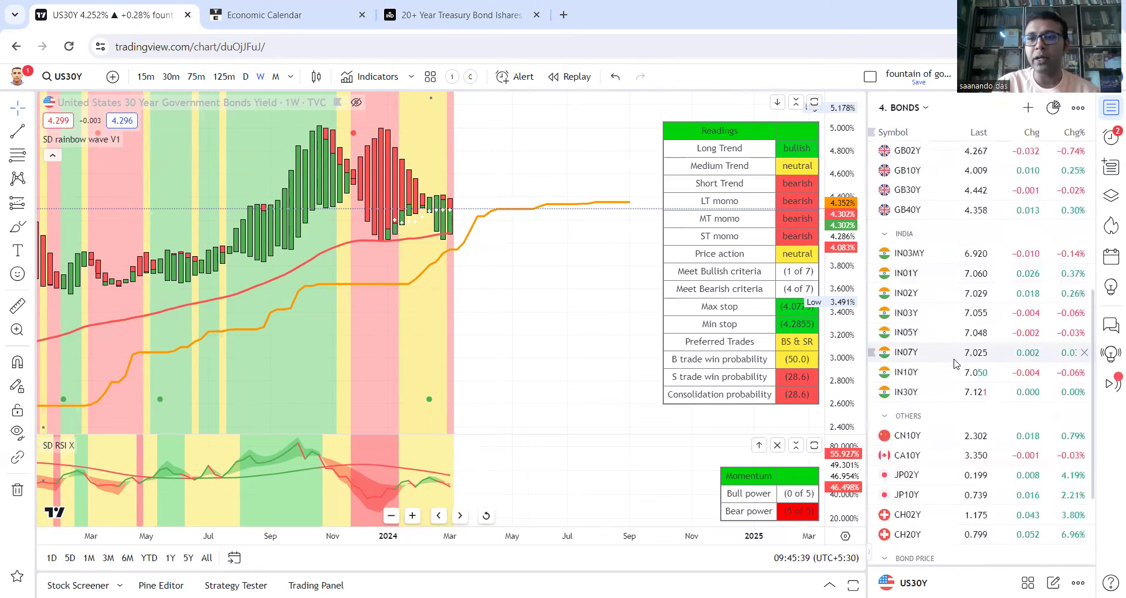
{"action": "left_click", "coordinate": [953, 373]}
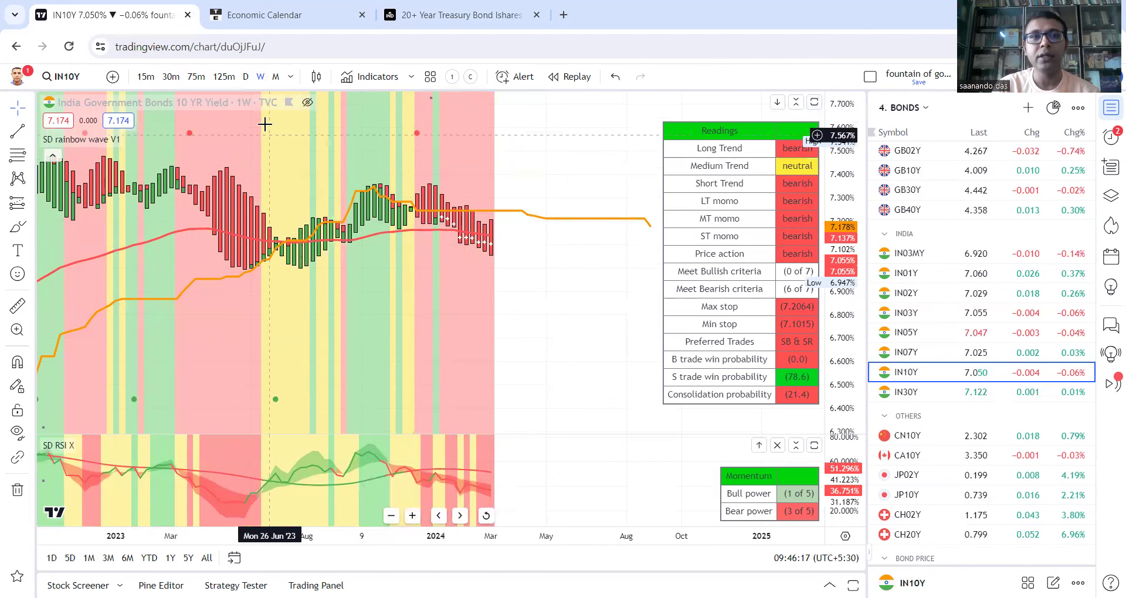
Step: Put IN10Y on daily bars, then open the watchlist dropdown from the '4. BONDS' title
{"action": "left_click", "coordinate": [246, 77]}
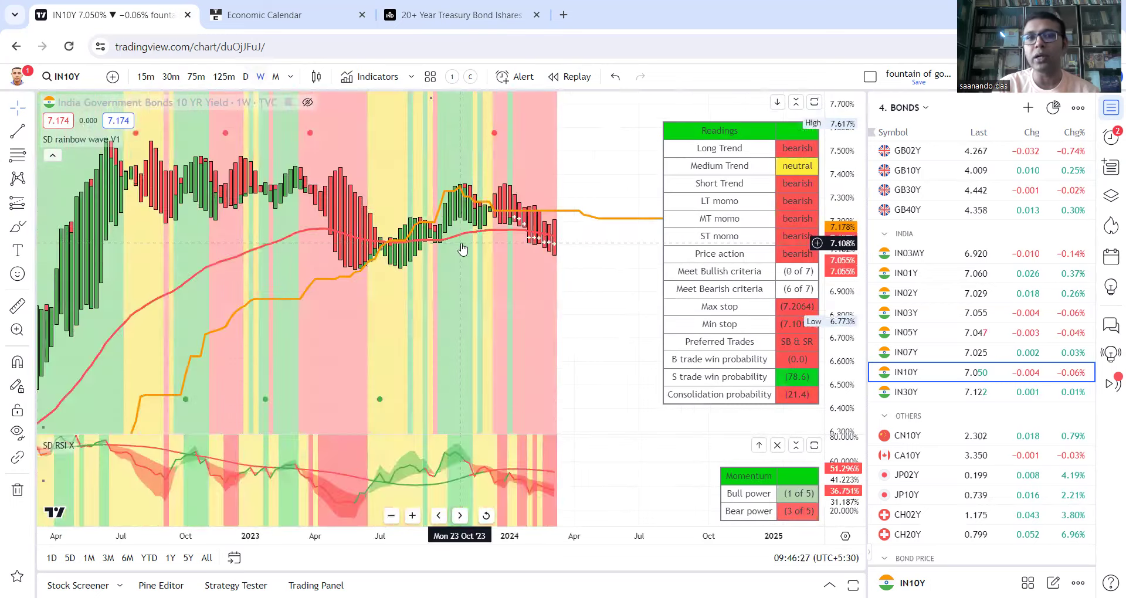
{"action": "scroll", "coordinate": [462, 246], "scroll_direction": "down", "scroll_amount": 3}
{"action": "scroll", "coordinate": [683, 261], "scroll_direction": "up", "scroll_amount": 5}
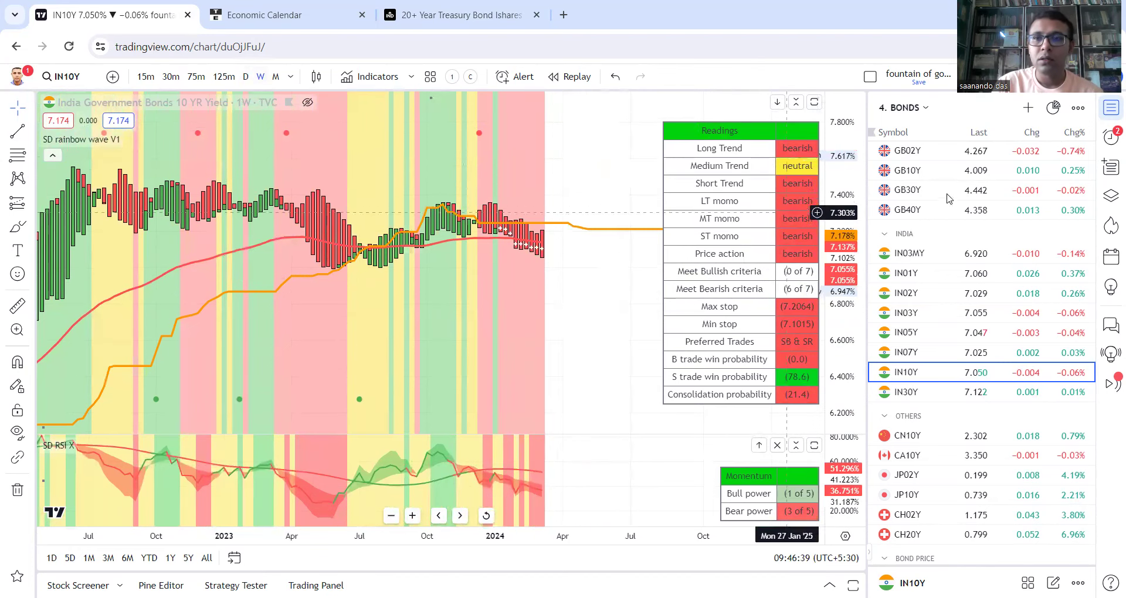
{"action": "left_click", "coordinate": [896, 108]}
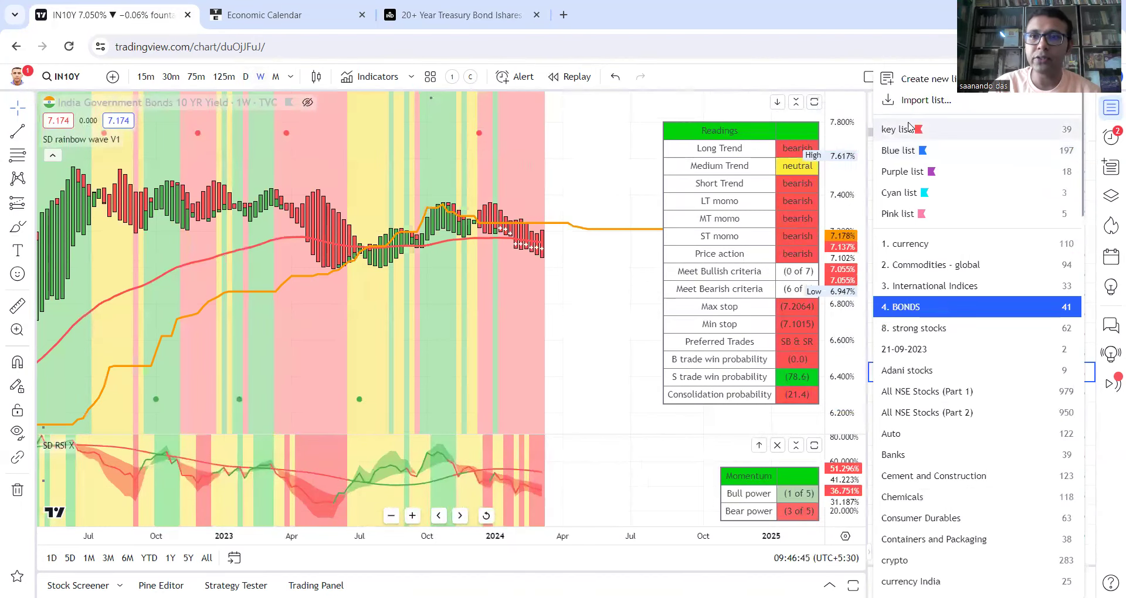
Step: Load the '3. International Indices' watchlist and chart the Russell 2000 (RUT)
{"action": "left_click", "coordinate": [916, 289]}
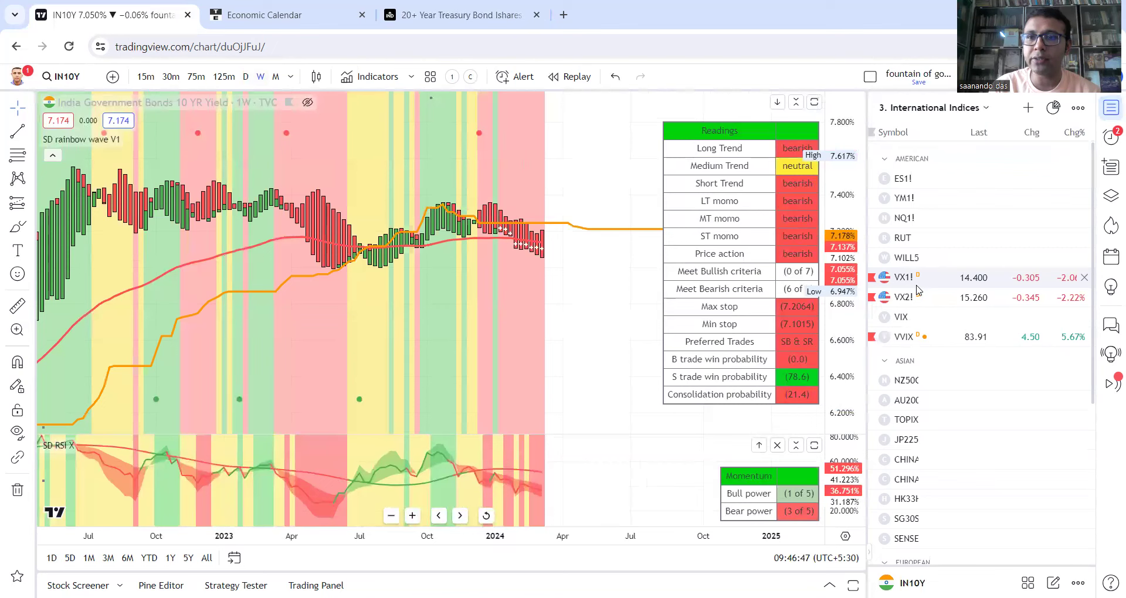
{"action": "left_click", "coordinate": [884, 237]}
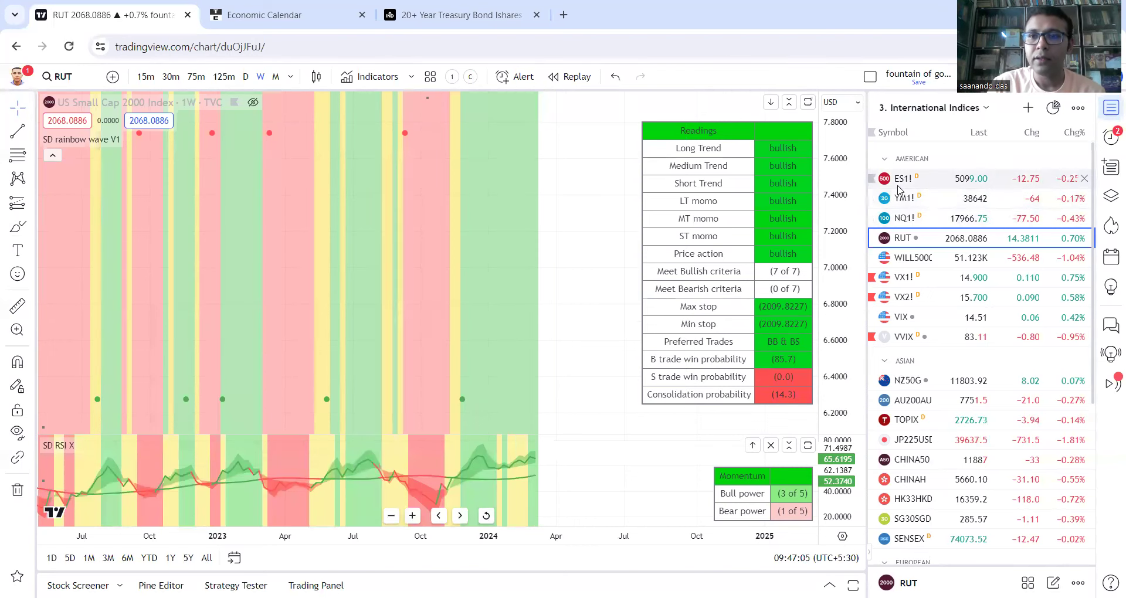
Step: Chart ES1! on weekly then daily bars, then switch via RUT to E-mini Dow futures (YM1!)
{"action": "left_click", "coordinate": [925, 185]}
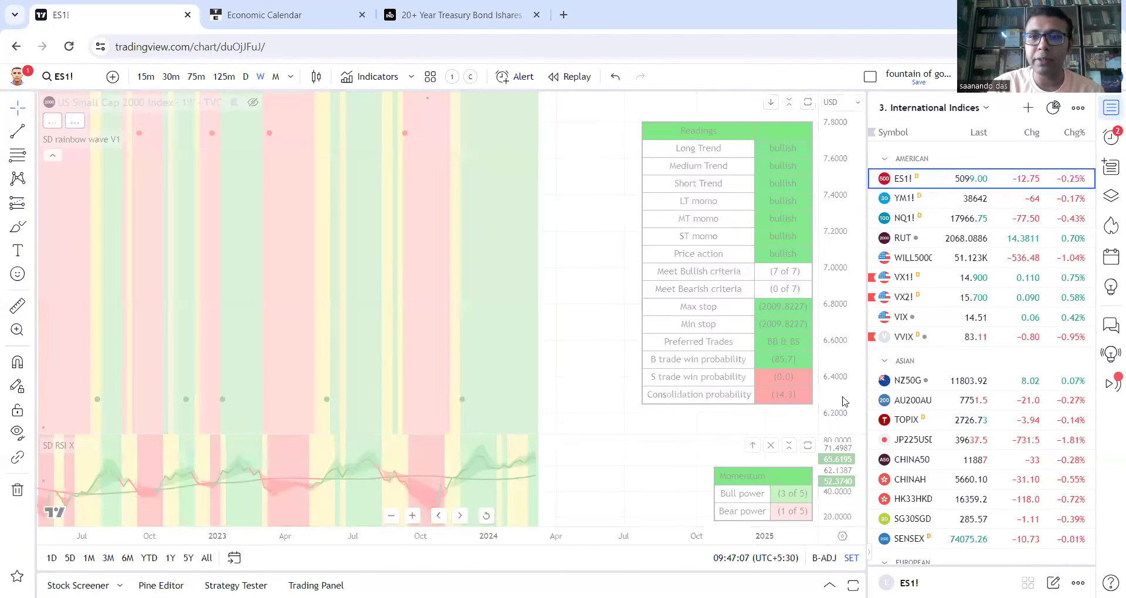
{"action": "scroll", "coordinate": [625, 264], "scroll_direction": "down", "scroll_amount": 2}
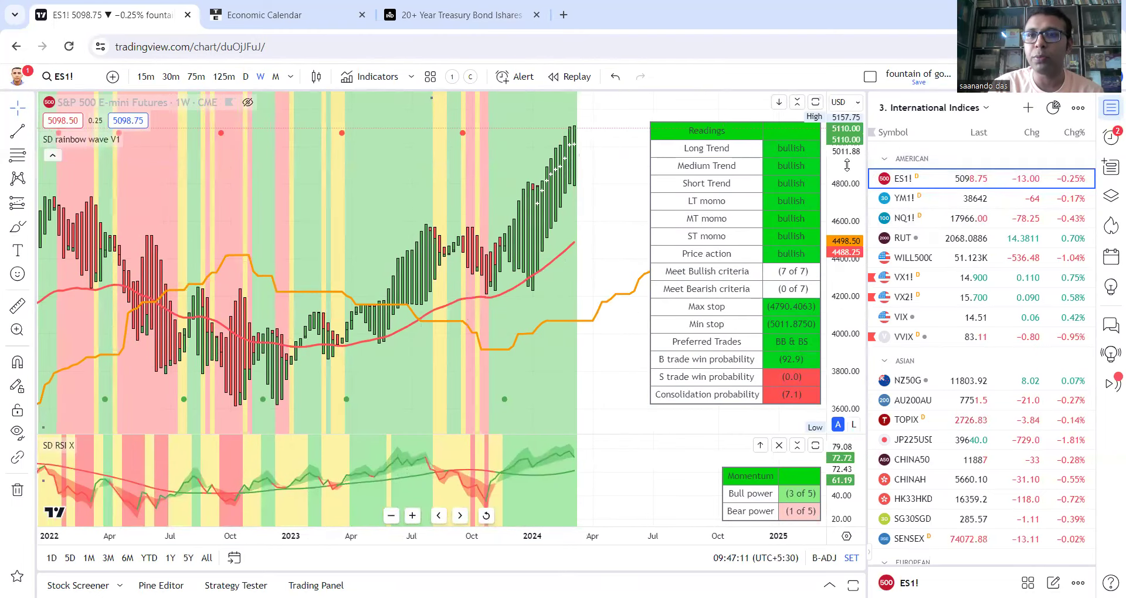
{"action": "scroll", "coordinate": [516, 299], "scroll_direction": "down", "scroll_amount": 1}
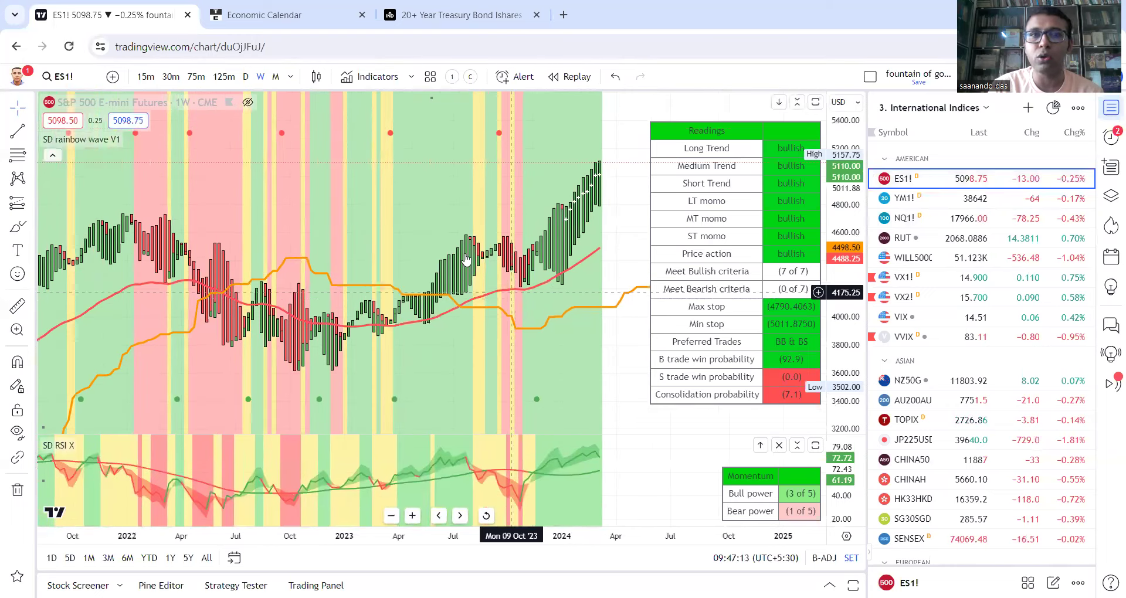
{"action": "left_click", "coordinate": [246, 79]}
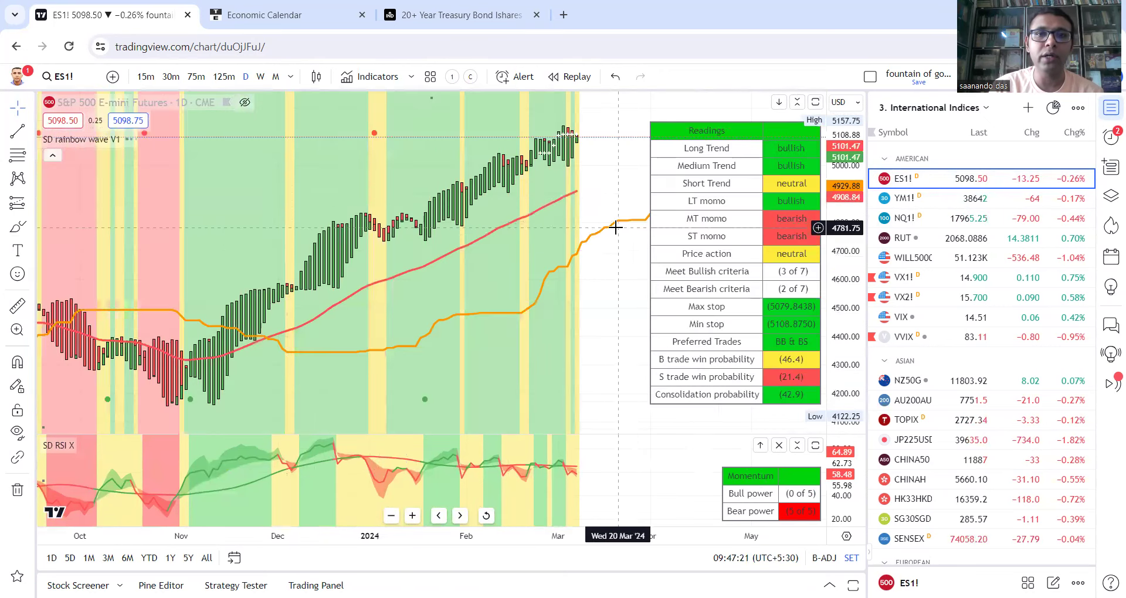
{"action": "scroll", "coordinate": [557, 194], "scroll_direction": "up", "scroll_amount": 2}
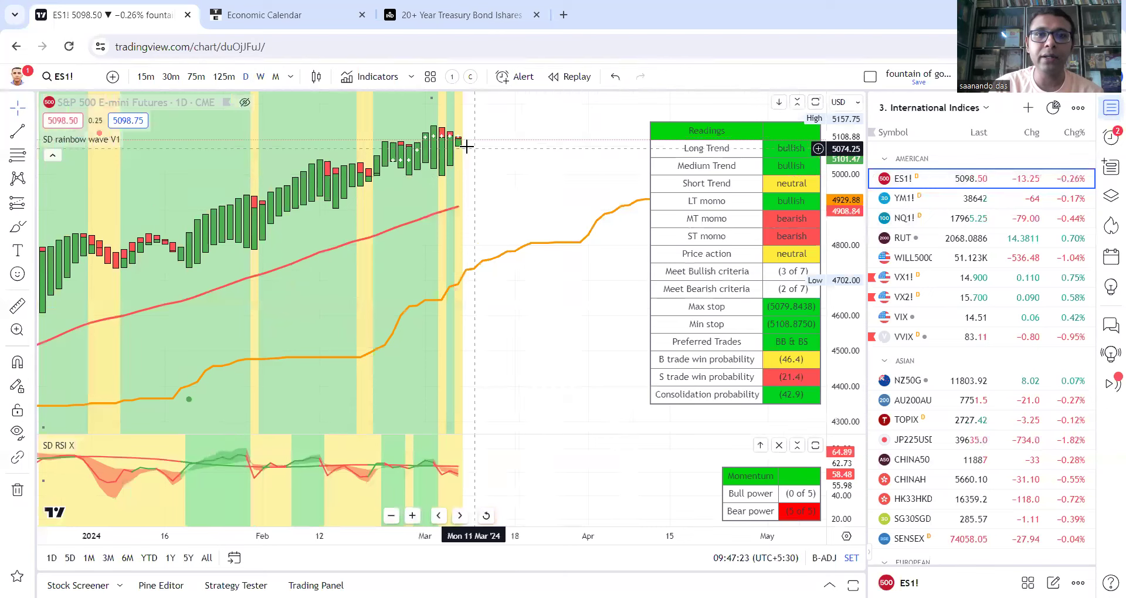
{"action": "scroll", "coordinate": [481, 155], "scroll_direction": "down", "scroll_amount": 1}
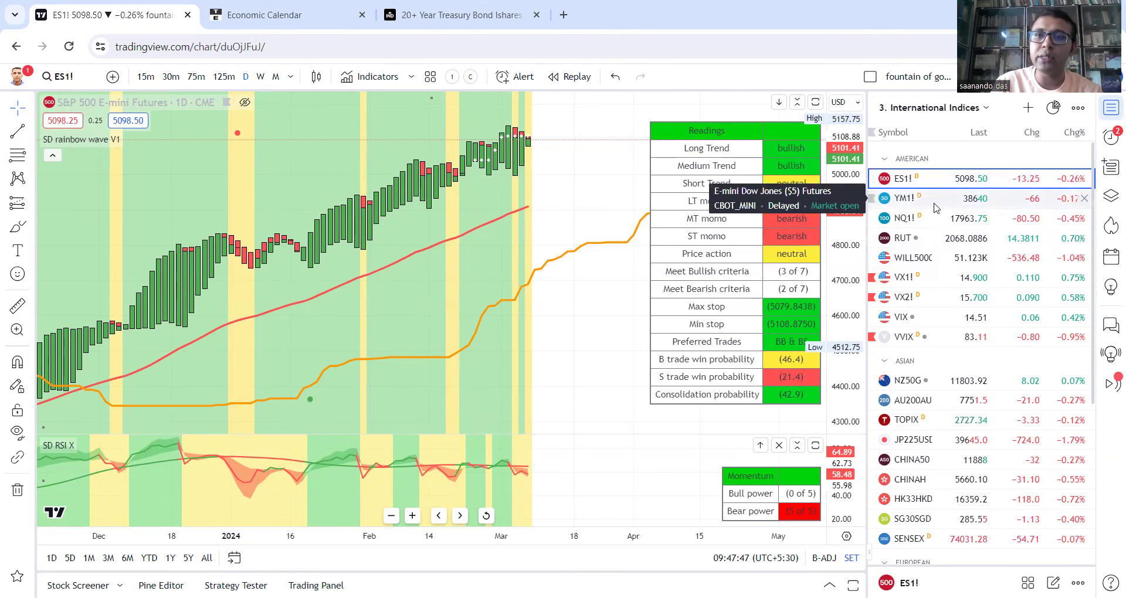
{"action": "left_click", "coordinate": [905, 241]}
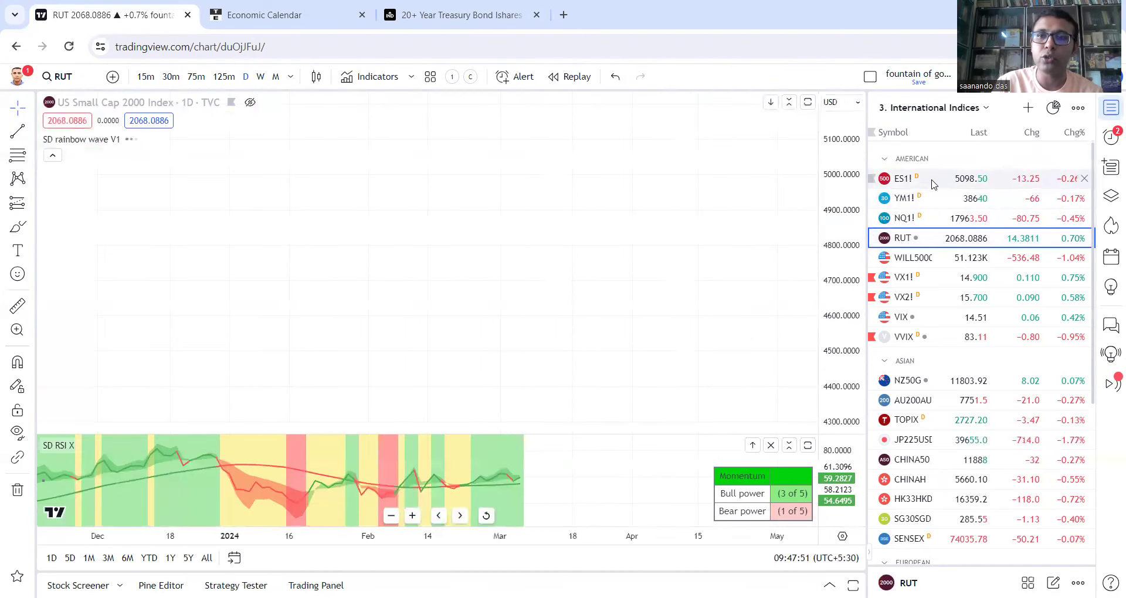
{"action": "left_click", "coordinate": [934, 203]}
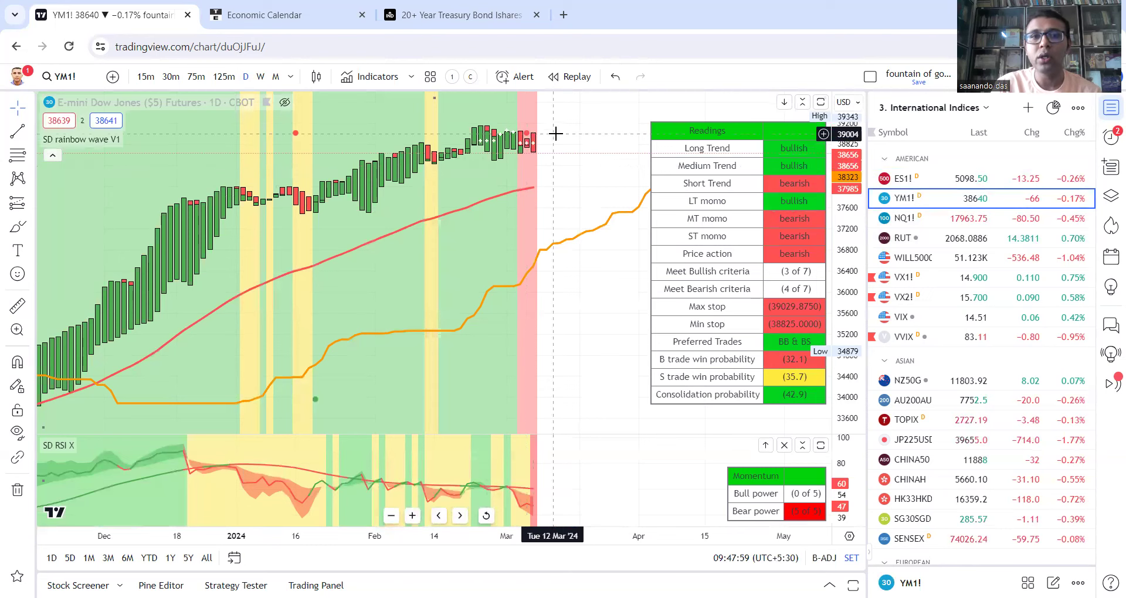
Step: Hide the YM1! main price series from the legend menu, leaving only indicator bars
{"action": "scroll", "coordinate": [563, 139], "scroll_direction": "down", "scroll_amount": 1}
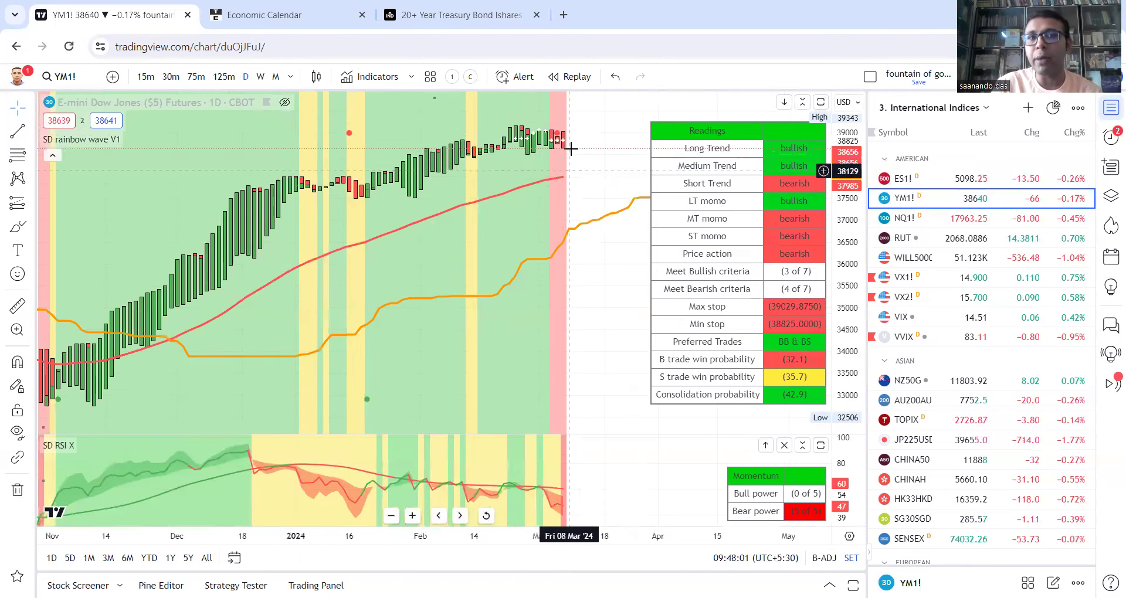
{"action": "scroll", "coordinate": [233, 301], "scroll_direction": "down", "scroll_amount": 2}
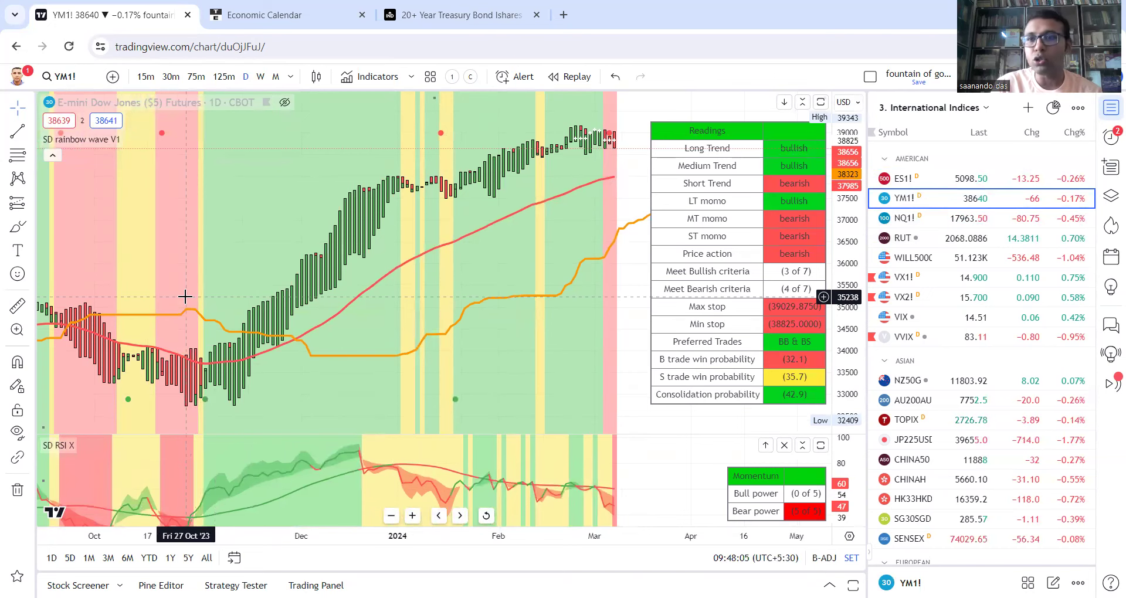
{"action": "scroll", "coordinate": [528, 223], "scroll_direction": "up", "scroll_amount": 1}
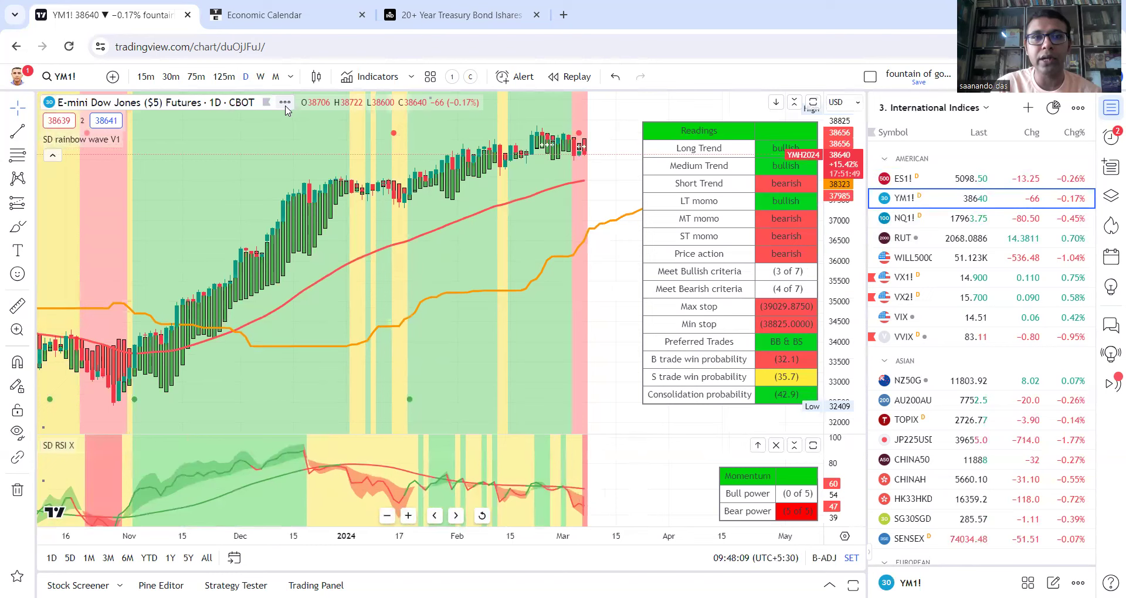
{"action": "left_click", "coordinate": [285, 103]}
{"action": "left_click", "coordinate": [312, 385]}
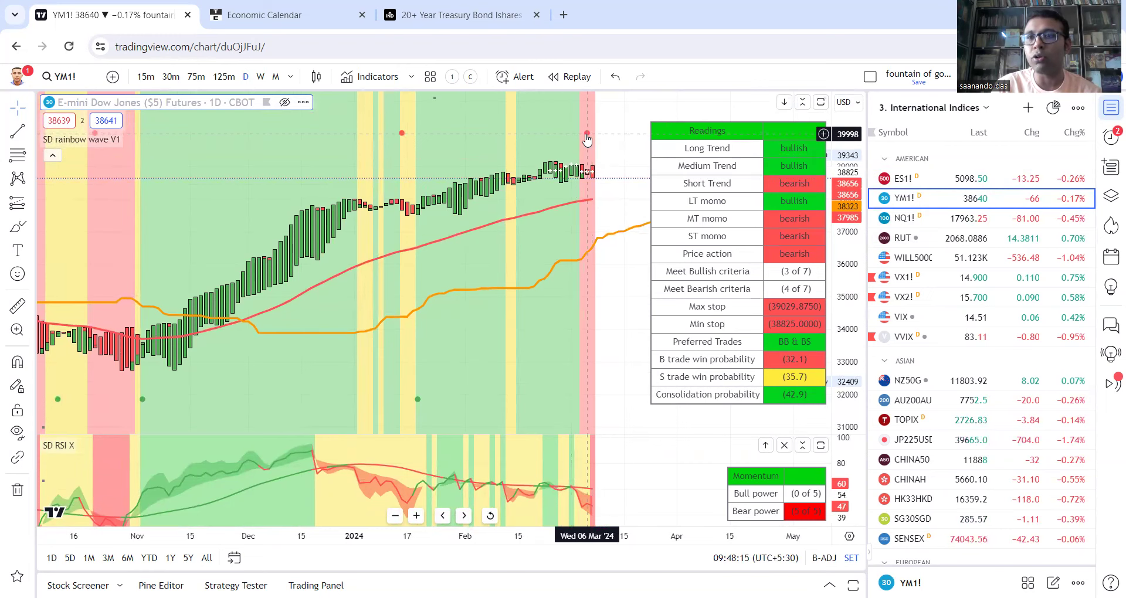
{"action": "scroll", "coordinate": [643, 176], "scroll_direction": "right", "scroll_amount": 5}
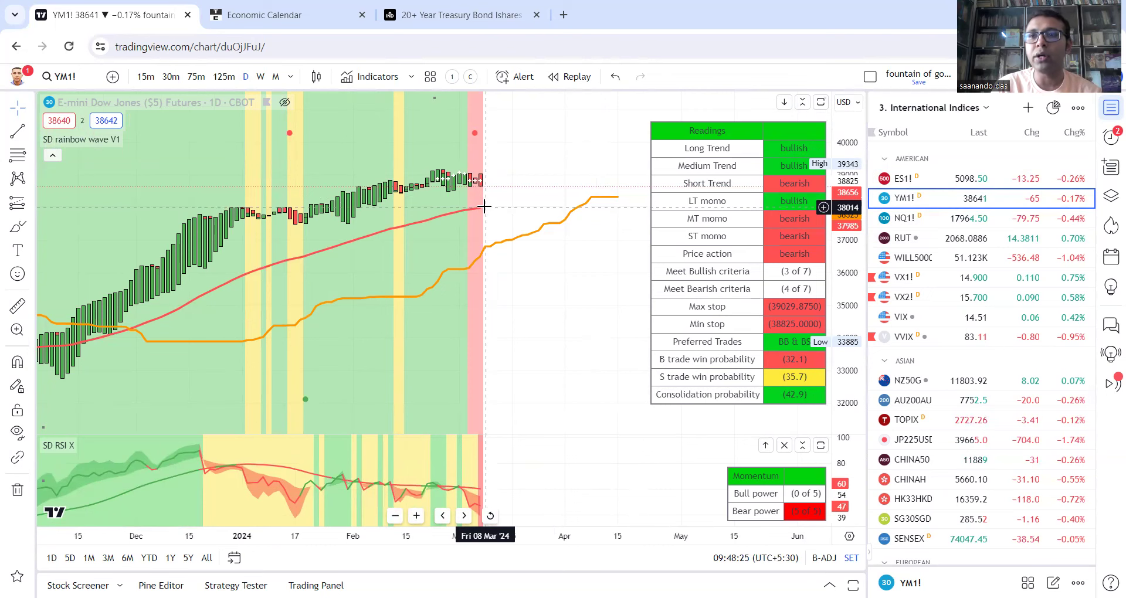
{"action": "scroll", "coordinate": [484, 206], "scroll_direction": "down", "scroll_amount": 1}
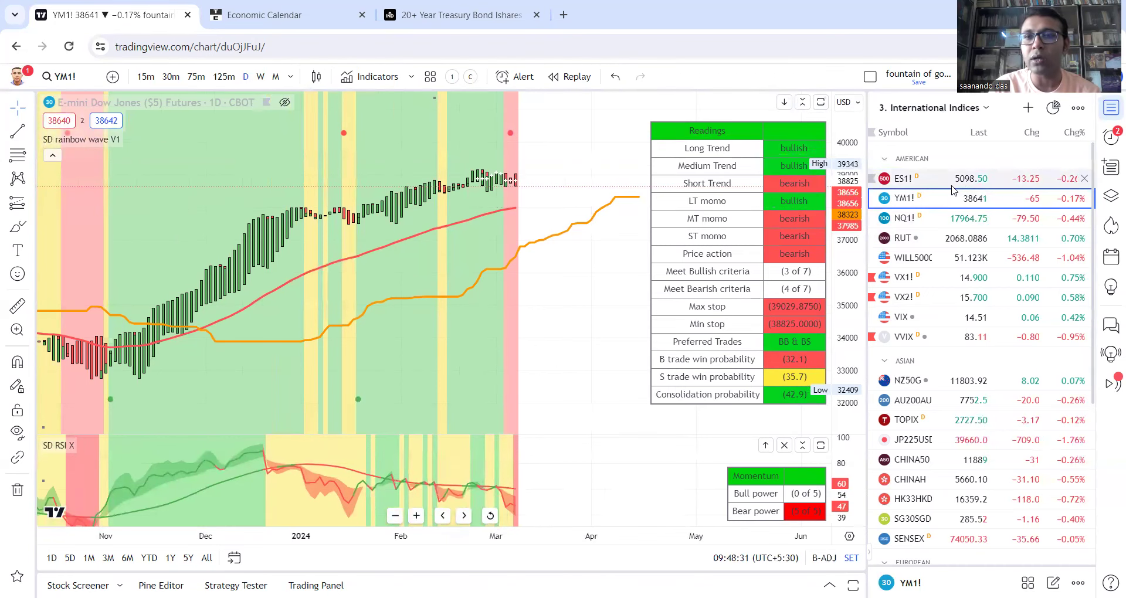
{"action": "left_click", "coordinate": [945, 222]}
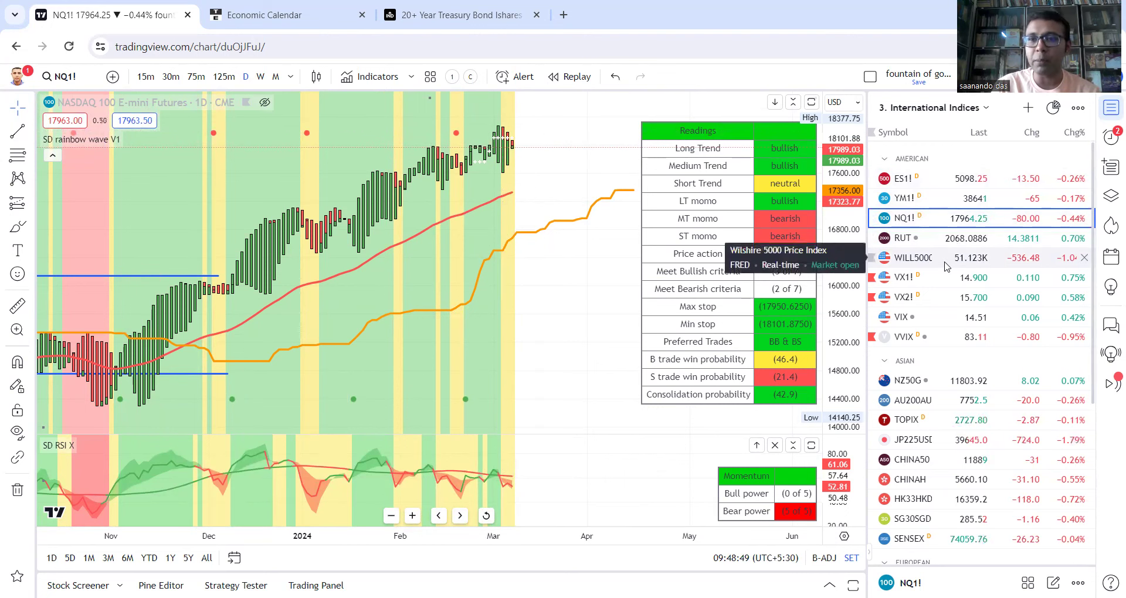
{"action": "scroll", "coordinate": [946, 266], "scroll_direction": "down", "scroll_amount": 5}
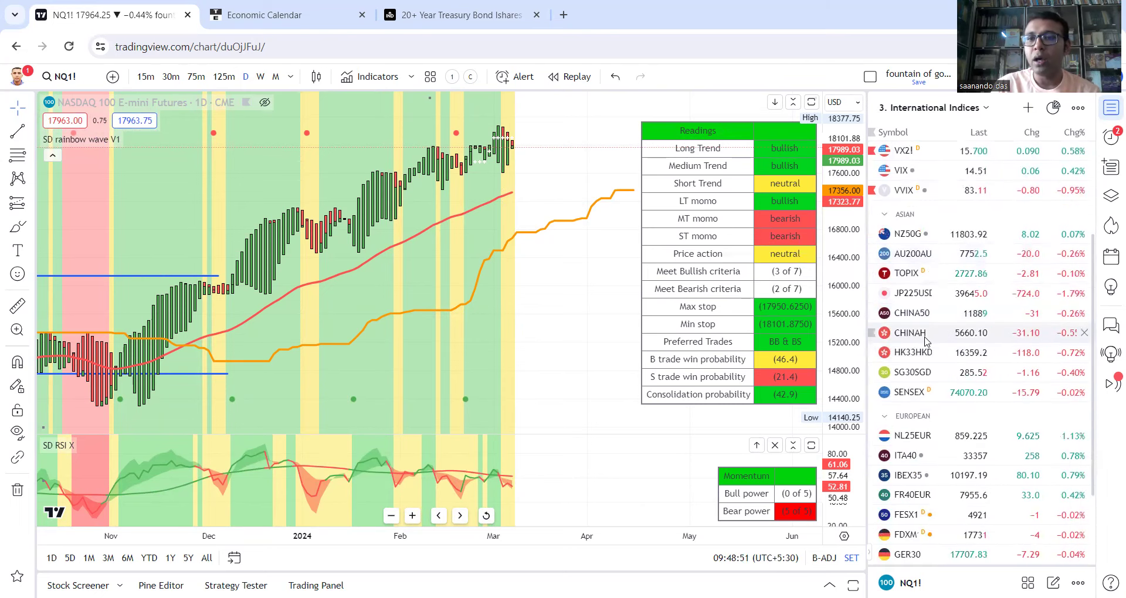
Step: Chart the China A50 CFD (CHINA50) on daily bars and zoom to inspect its readings
{"action": "left_click", "coordinate": [924, 315]}
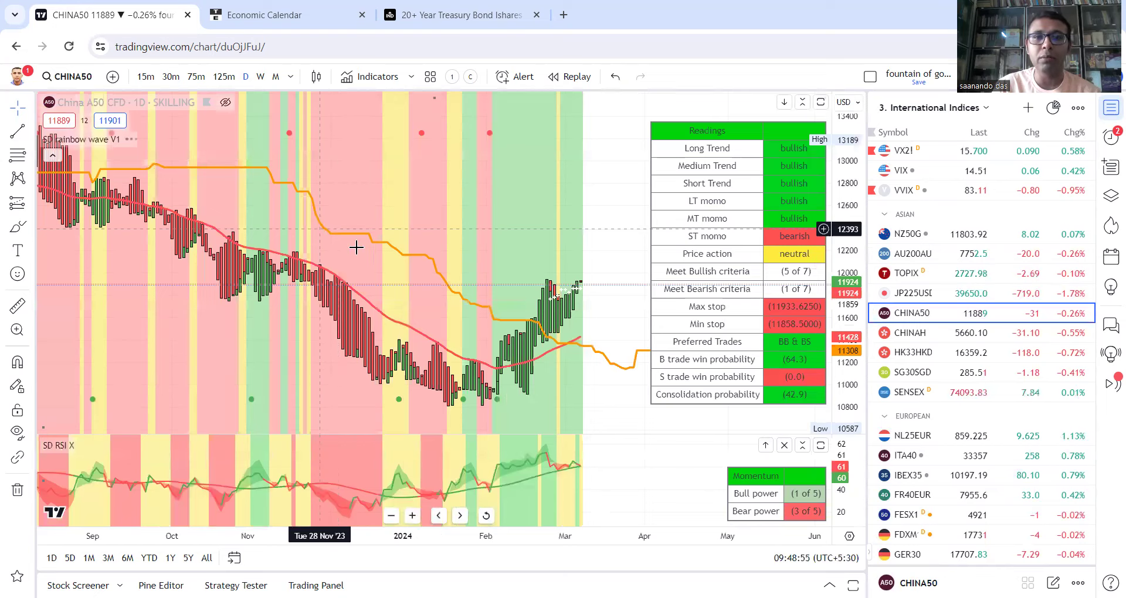
{"action": "scroll", "coordinate": [431, 275], "scroll_direction": "up", "scroll_amount": 3}
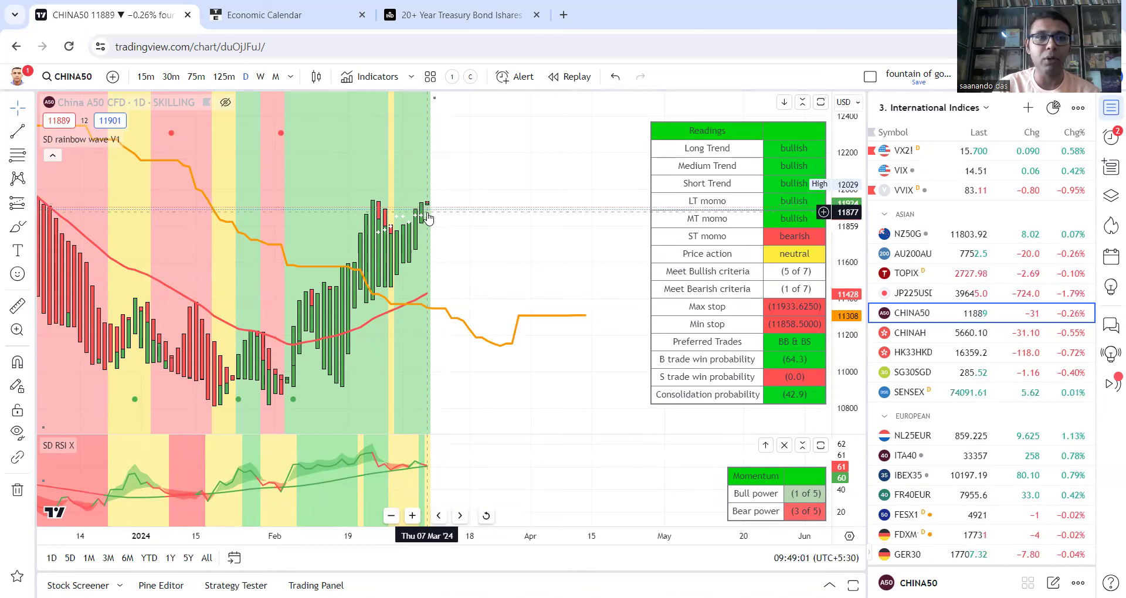
{"action": "scroll", "coordinate": [432, 259], "scroll_direction": "down", "scroll_amount": 1}
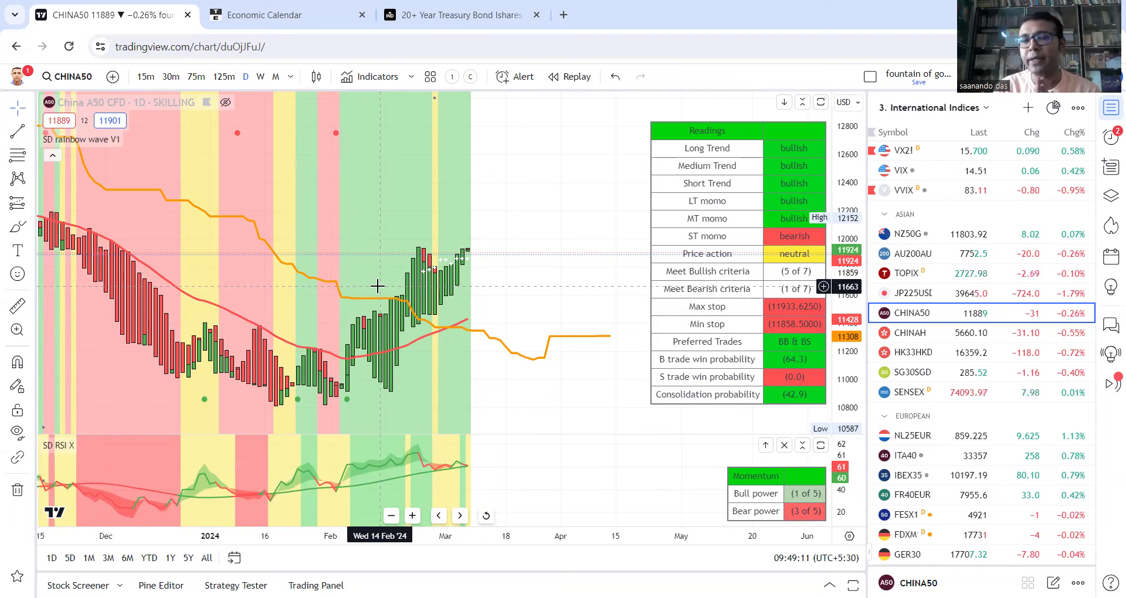
Step: Load the NASDAQ-listed iShares MSCI China ETF (MCHI) onto the chart
{"action": "left_click", "coordinate": [78, 81]}
{"action": "type", "text": "CH"}
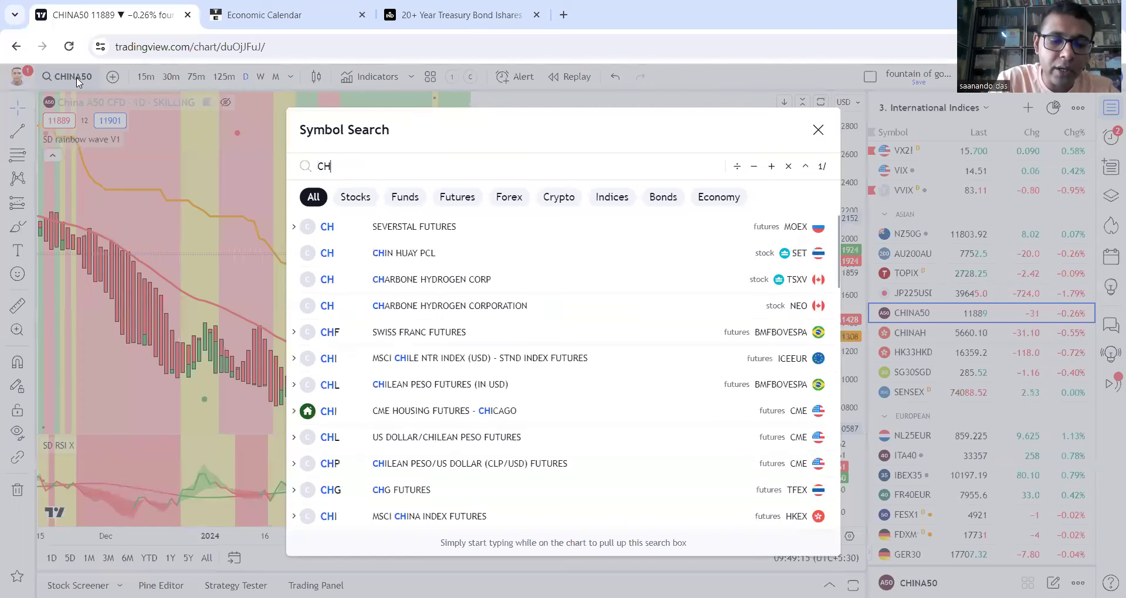
{"action": "type", "text": "IN"}
{"action": "key", "text": "BackSpace"}
{"action": "key", "text": "BackSpace"}
{"action": "key", "text": "BackSpace"}
{"action": "key", "text": "BackSpace"}
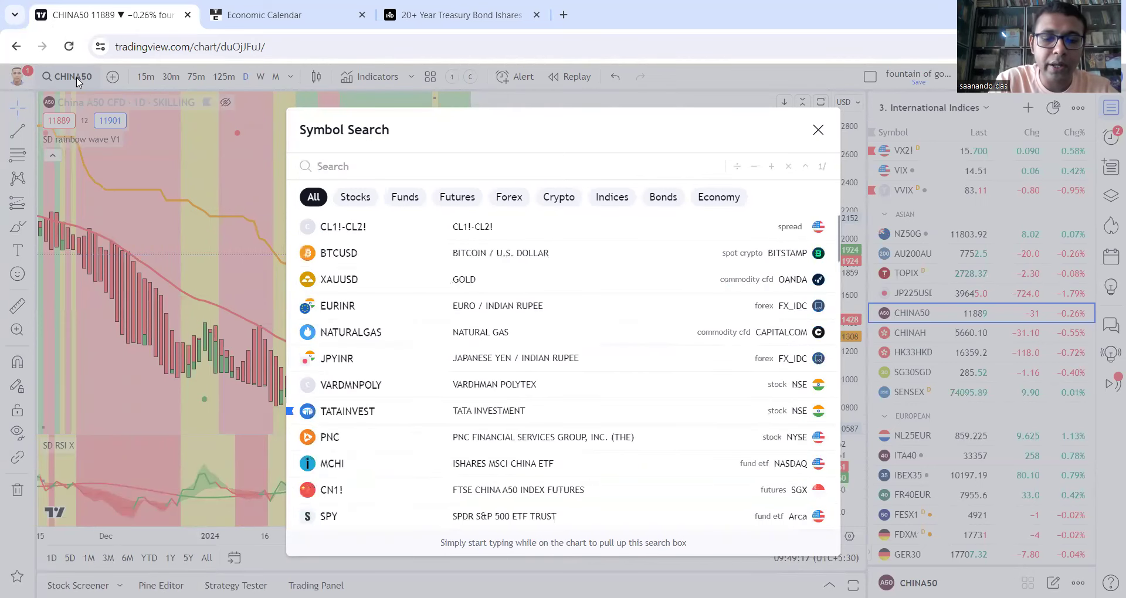
{"action": "type", "text": "MCHI"}
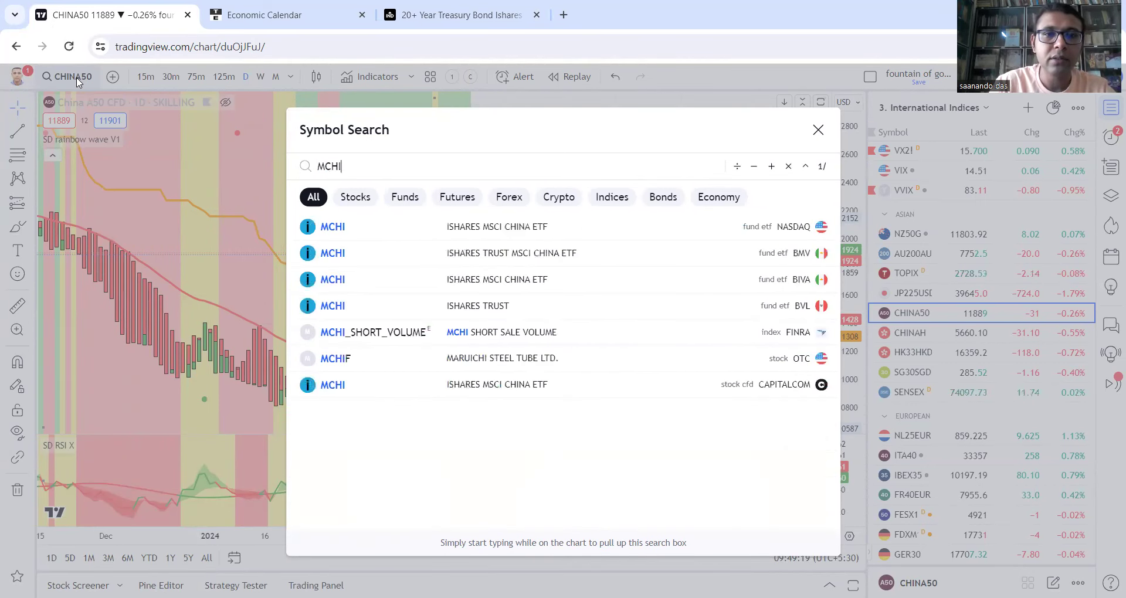
{"action": "left_click", "coordinate": [502, 229]}
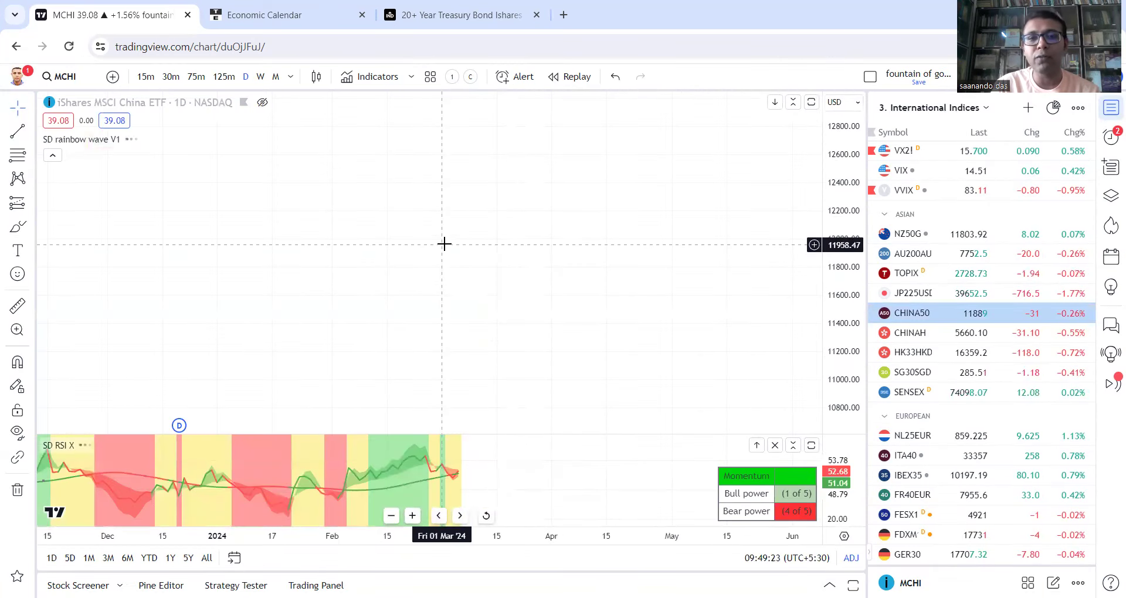
Step: Zoom the MCHI chart and compress its price scale so the bars fit
{"action": "scroll", "coordinate": [445, 258], "scroll_direction": "down", "scroll_amount": 2}
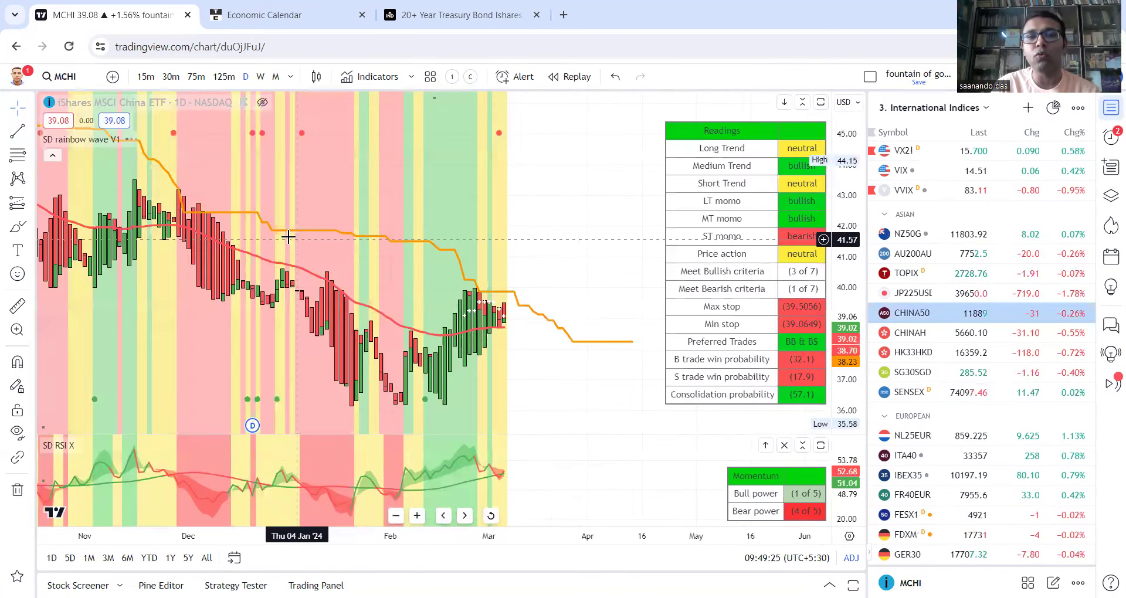
{"action": "scroll", "coordinate": [345, 252], "scroll_direction": "up", "scroll_amount": 2}
{"action": "scroll", "coordinate": [352, 269], "scroll_direction": "up", "scroll_amount": 1}
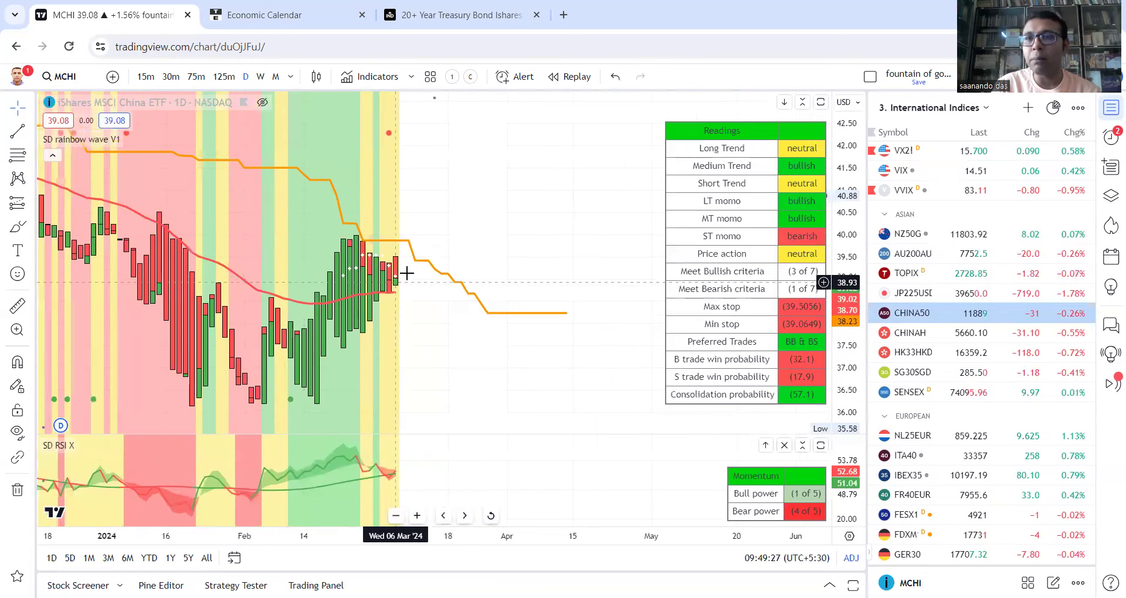
{"action": "left_click_drag", "start_coordinate": [843, 246], "coordinate": [843, 265]}
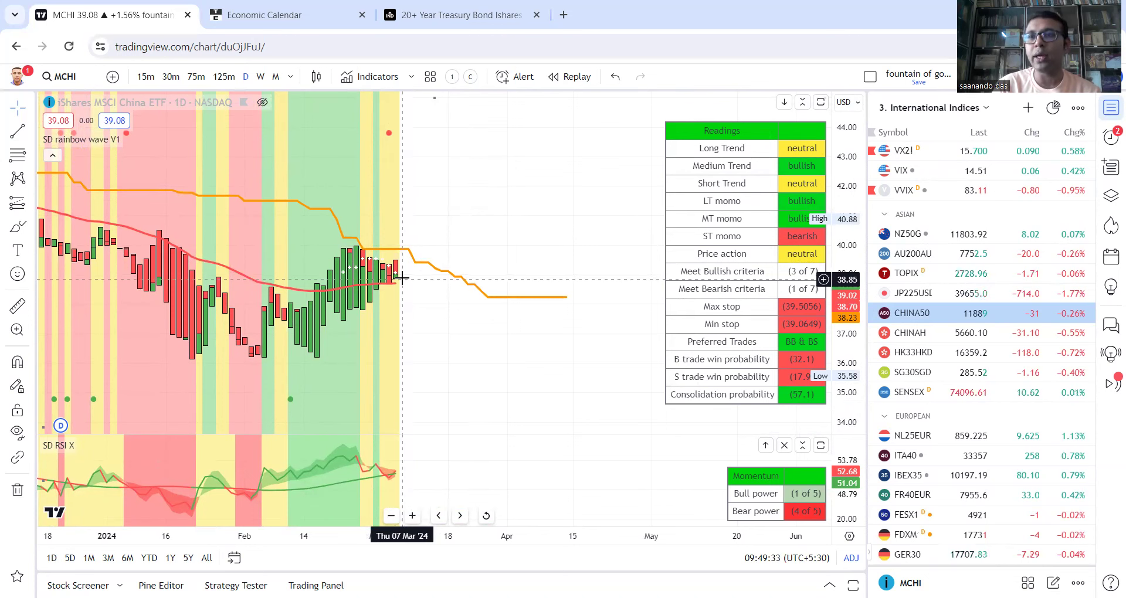
{"action": "scroll", "coordinate": [399, 258], "scroll_direction": "down", "scroll_amount": 1}
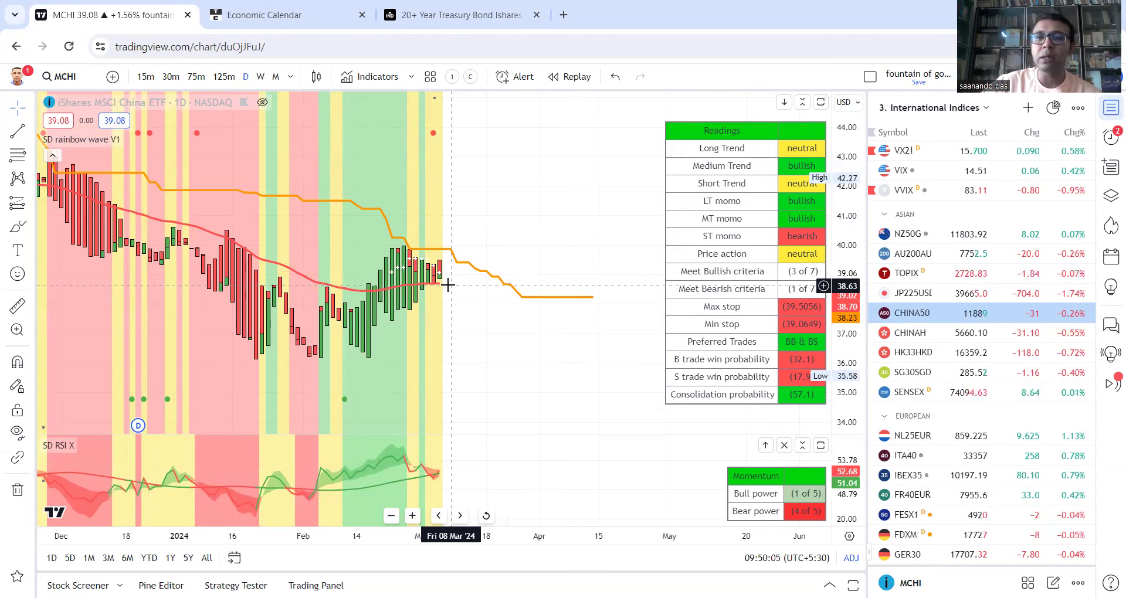
{"action": "scroll", "coordinate": [452, 283], "scroll_direction": "up", "scroll_amount": 2}
{"action": "scroll", "coordinate": [482, 185], "scroll_direction": "down", "scroll_amount": 3}
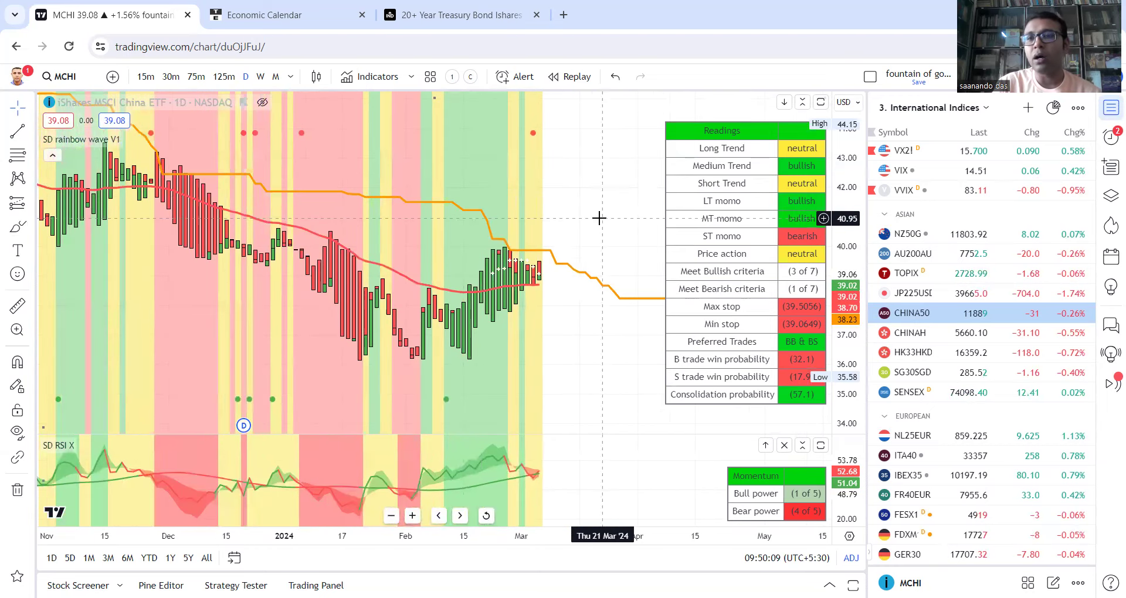
Step: Compare the Hong Kong China H-shares and China A50 charts, then load Japan 225 (JP225USD)
{"action": "left_click", "coordinate": [910, 333]}
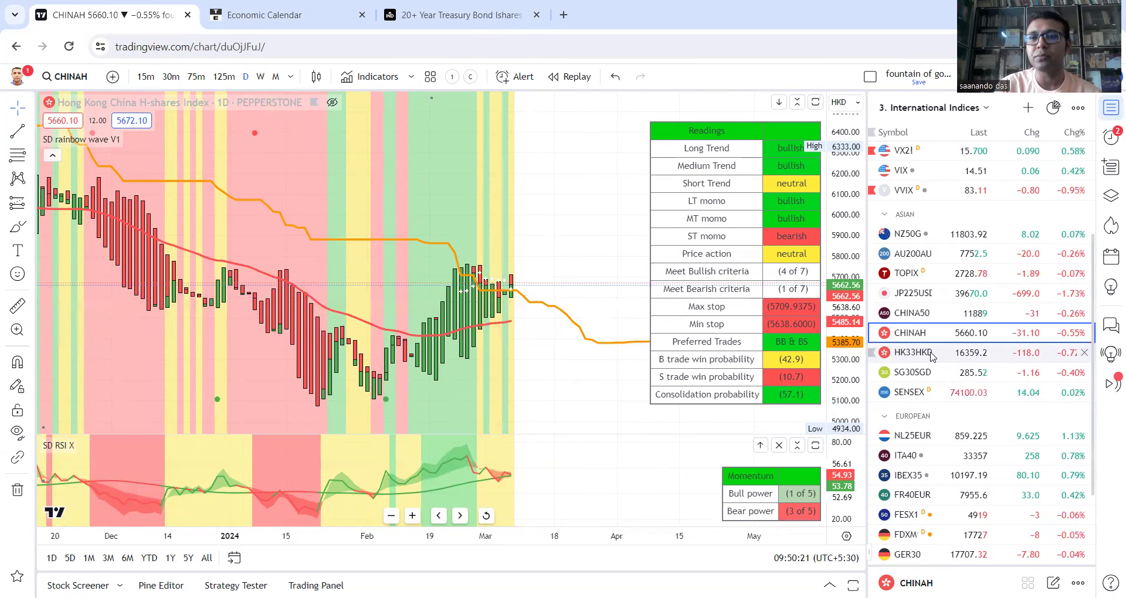
{"action": "left_click", "coordinate": [933, 319]}
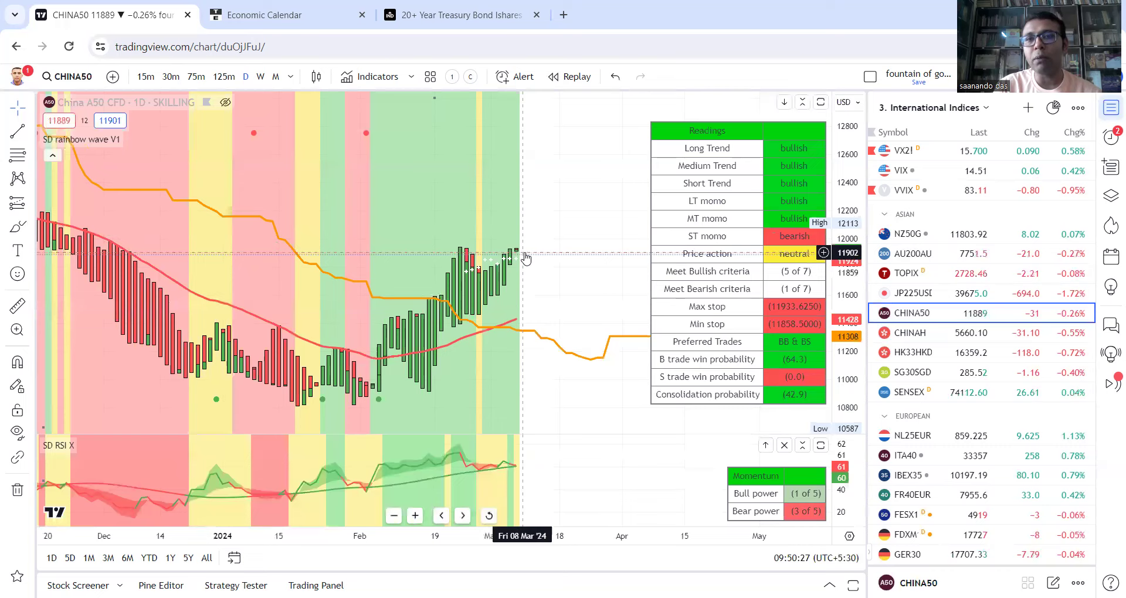
{"action": "scroll", "coordinate": [514, 245], "scroll_direction": "up", "scroll_amount": 2}
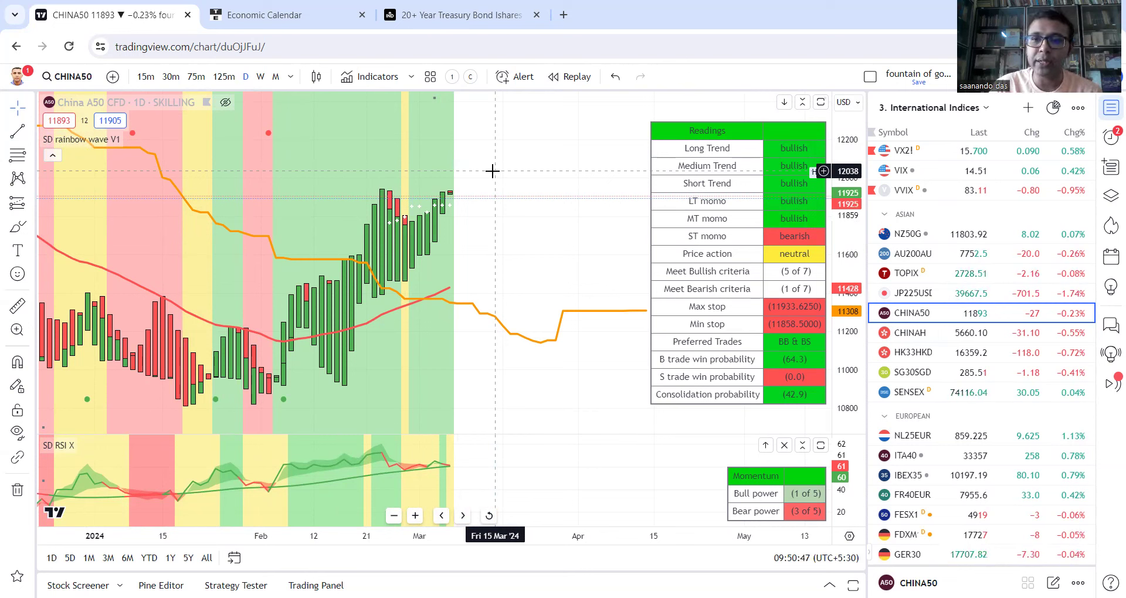
{"action": "left_click", "coordinate": [939, 296]}
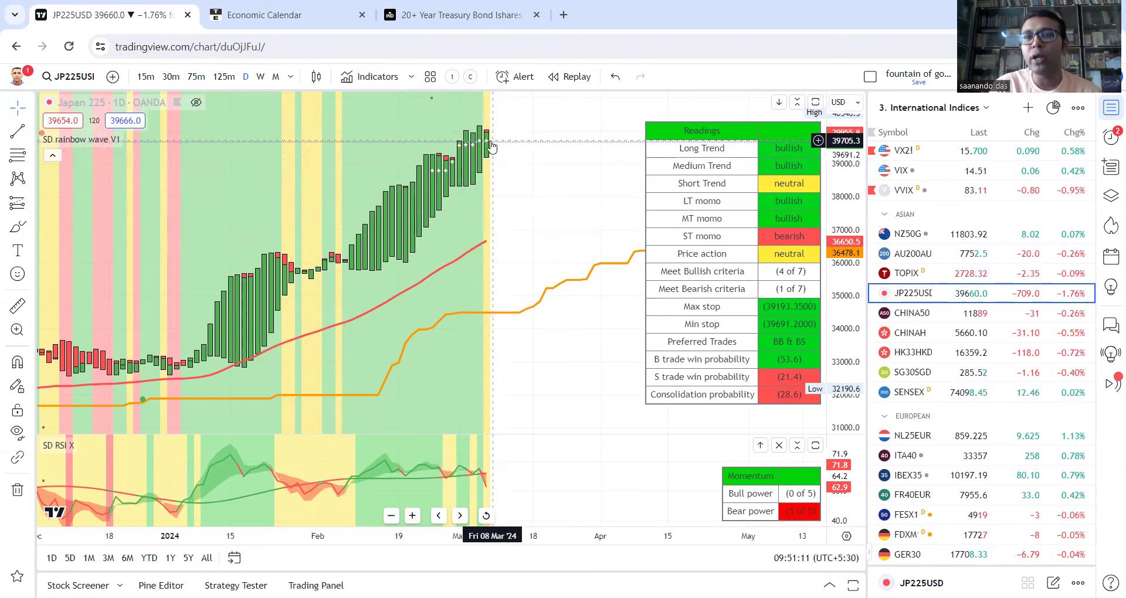
Step: Create an SD rainbow wave V1 alert on Japan 225 for 4.1 SHORT TREND: Bullish
{"action": "left_click", "coordinate": [468, 165]}
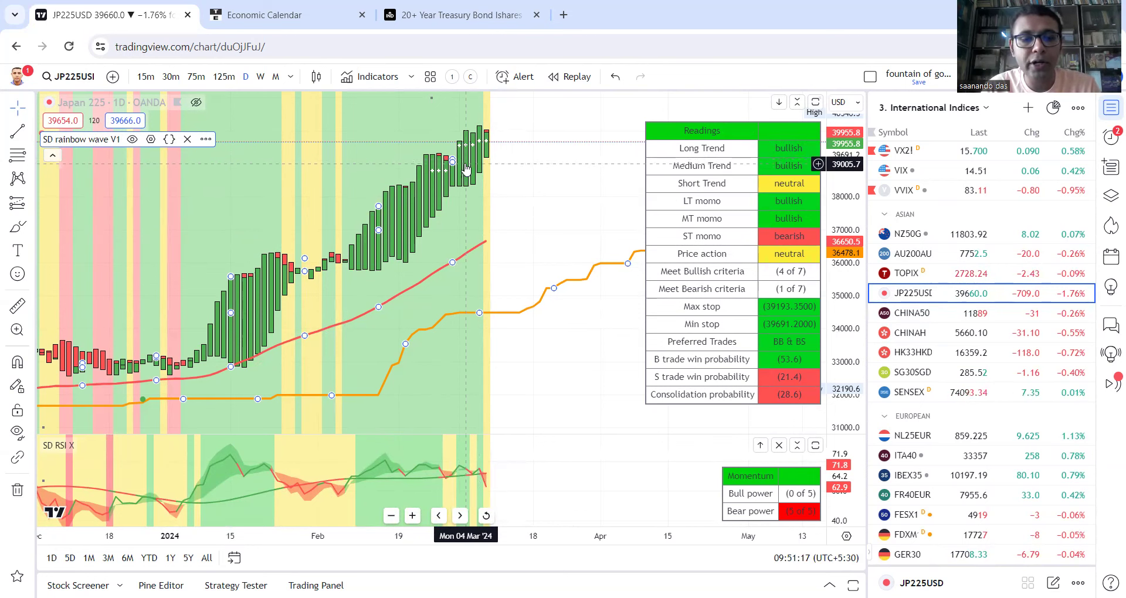
{"action": "key", "text": "alt+a"}
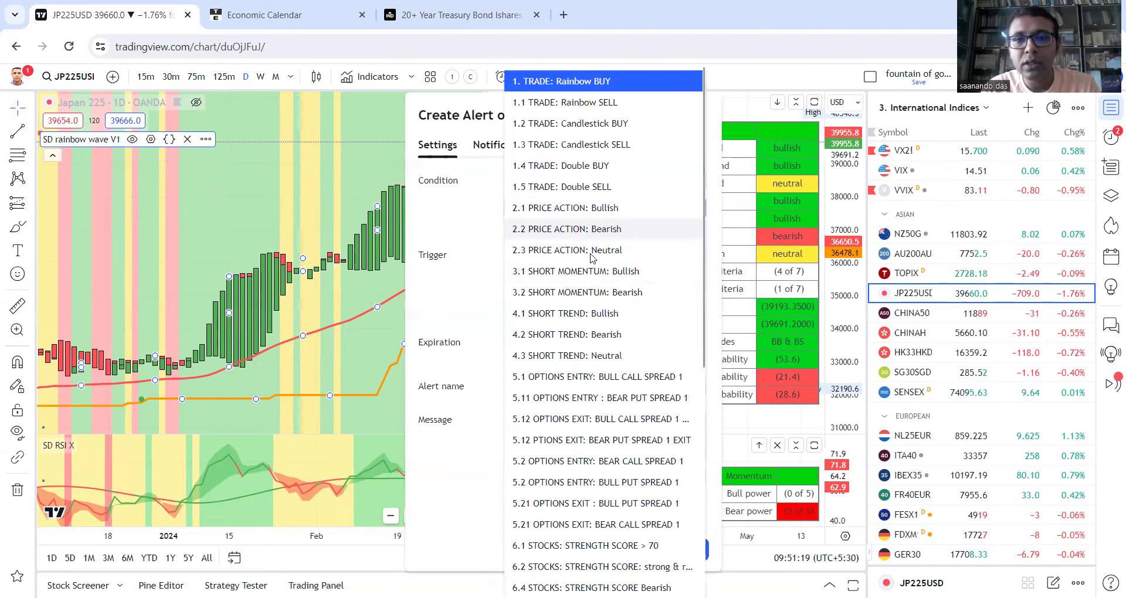
{"action": "left_click", "coordinate": [616, 317]}
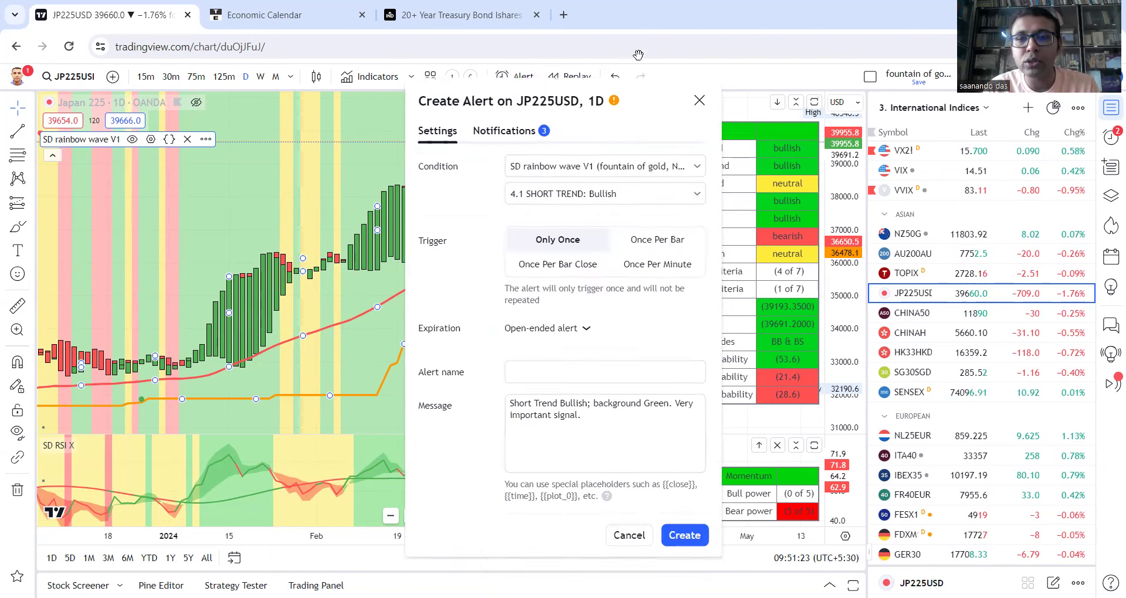
{"action": "left_click", "coordinate": [689, 520]}
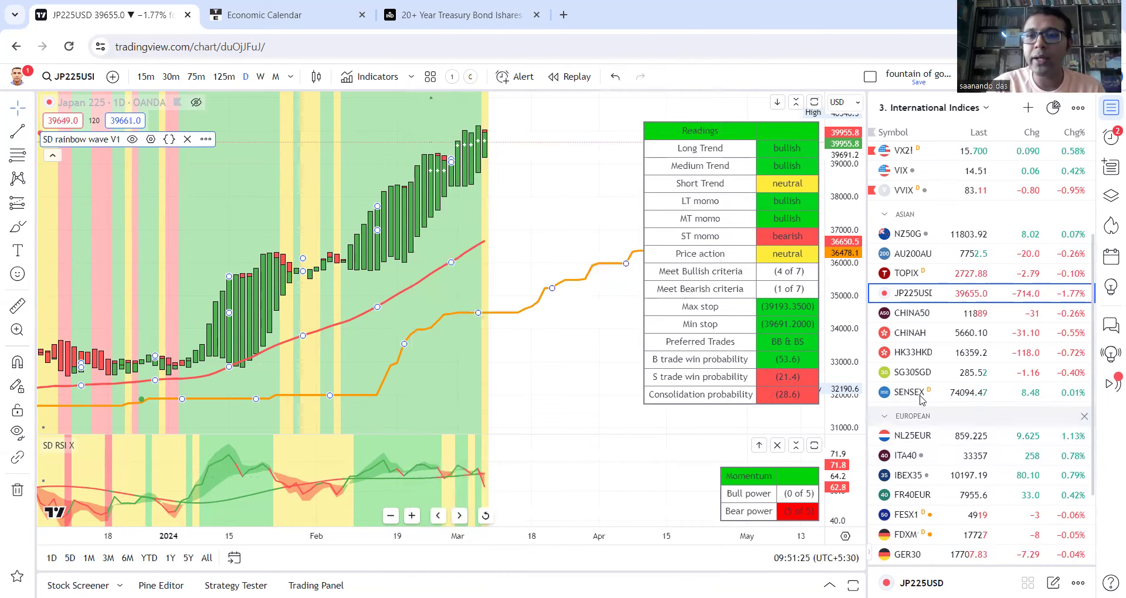
{"action": "scroll", "coordinate": [997, 317], "scroll_direction": "down", "scroll_amount": 2}
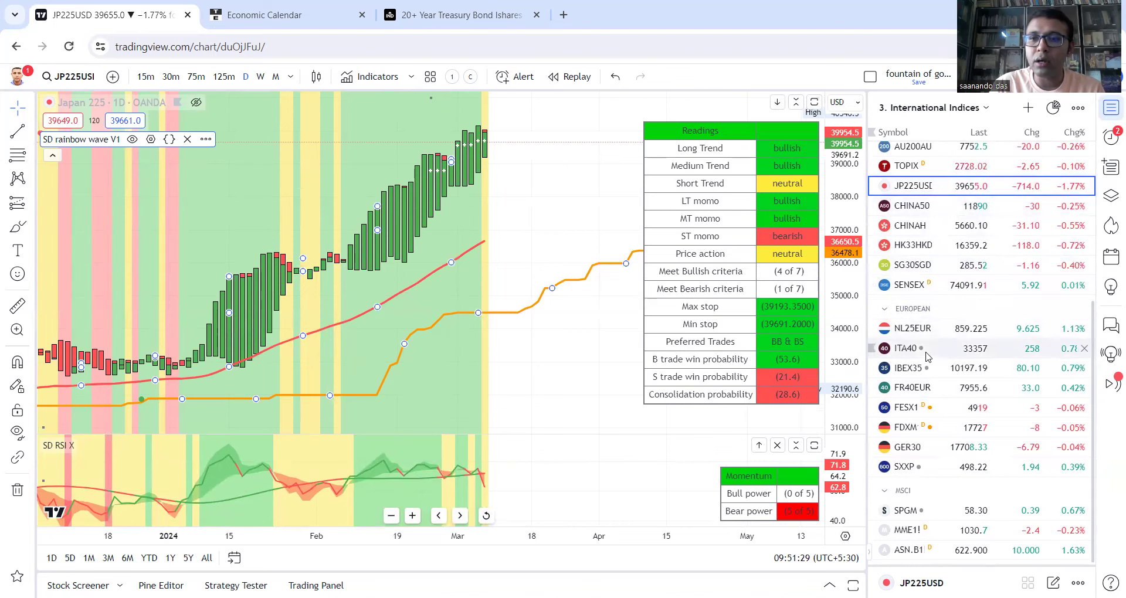
Step: View the Italy 40 chart zoomed out, then switch to the IBEX 35 index
{"action": "left_click", "coordinate": [921, 350]}
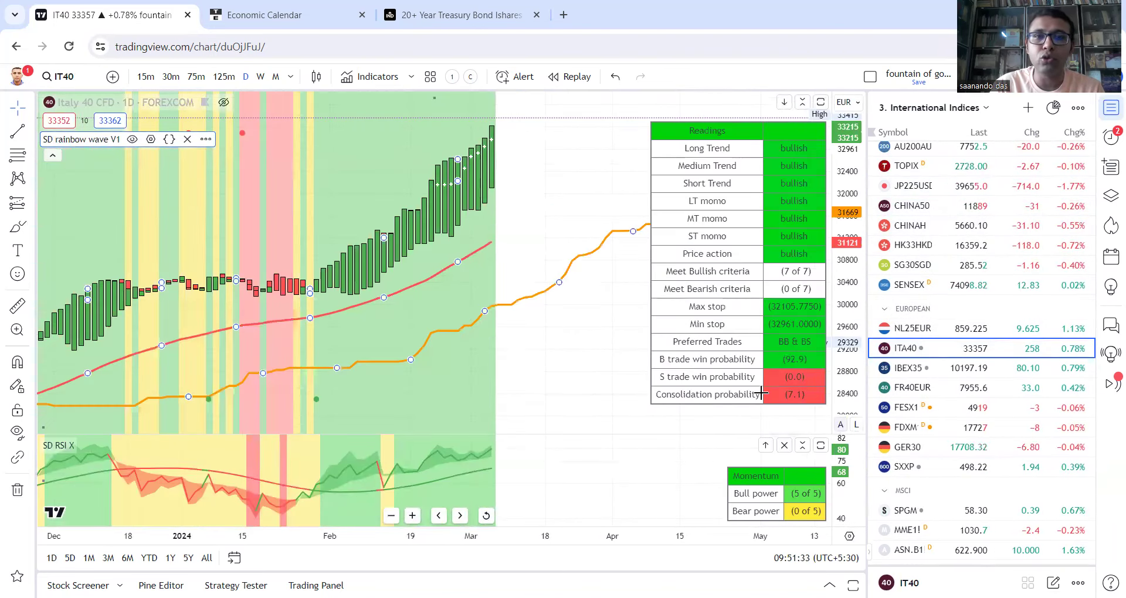
{"action": "scroll", "coordinate": [510, 276], "scroll_direction": "down", "scroll_amount": 2}
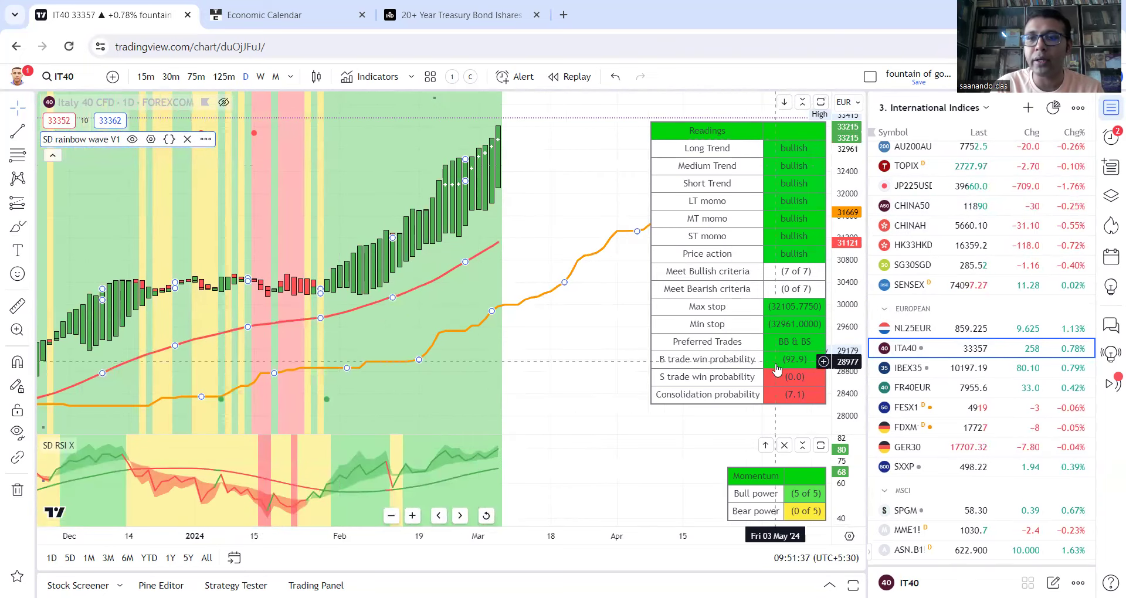
{"action": "left_click", "coordinate": [911, 370]}
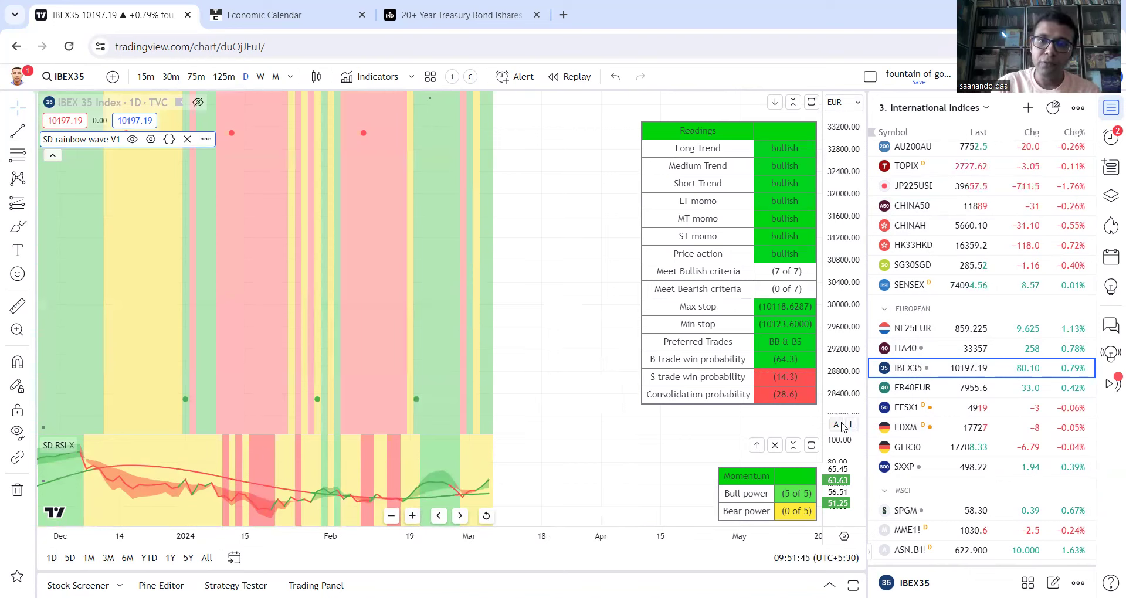
{"action": "left_click", "coordinate": [835, 424]}
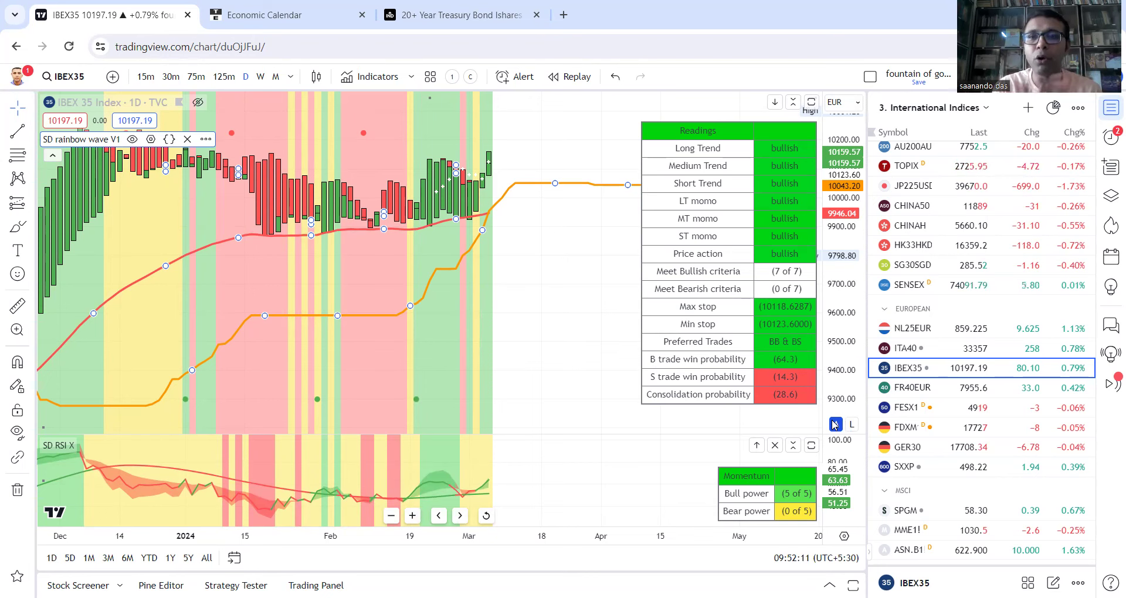
{"action": "scroll", "coordinate": [578, 321], "scroll_direction": "down", "scroll_amount": 3}
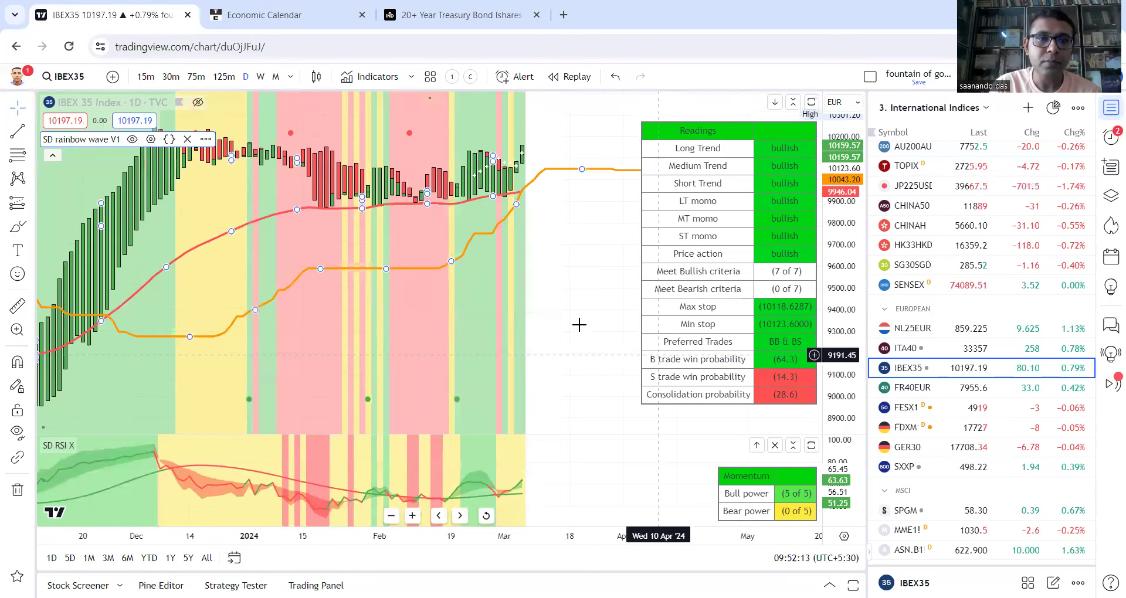
{"action": "scroll", "coordinate": [453, 209], "scroll_direction": "down", "scroll_amount": 1}
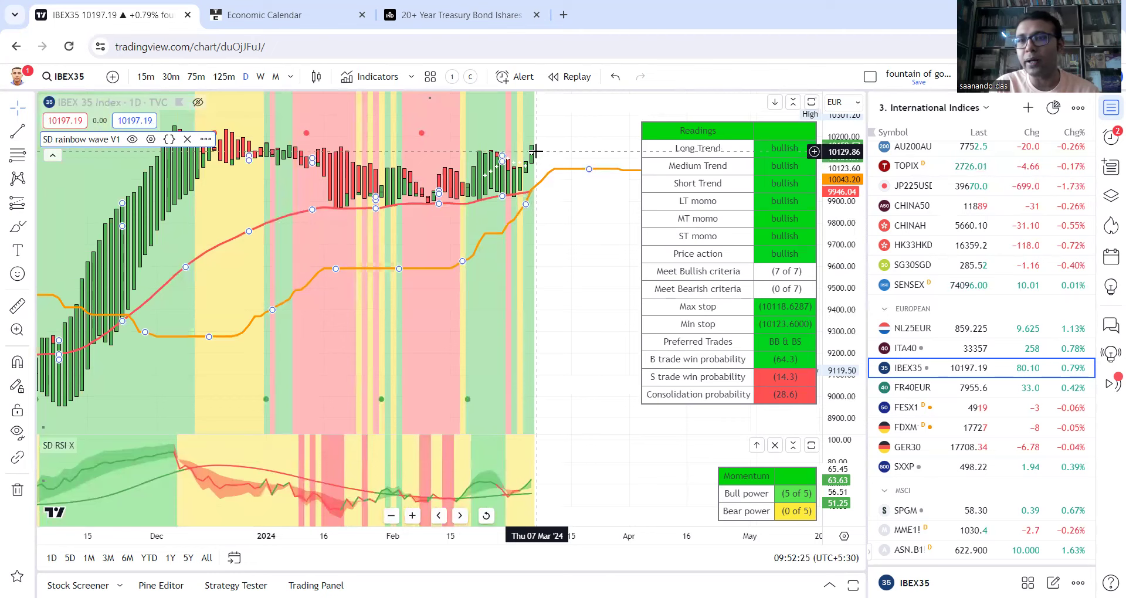
{"action": "scroll", "coordinate": [581, 253], "scroll_direction": "up", "scroll_amount": 2}
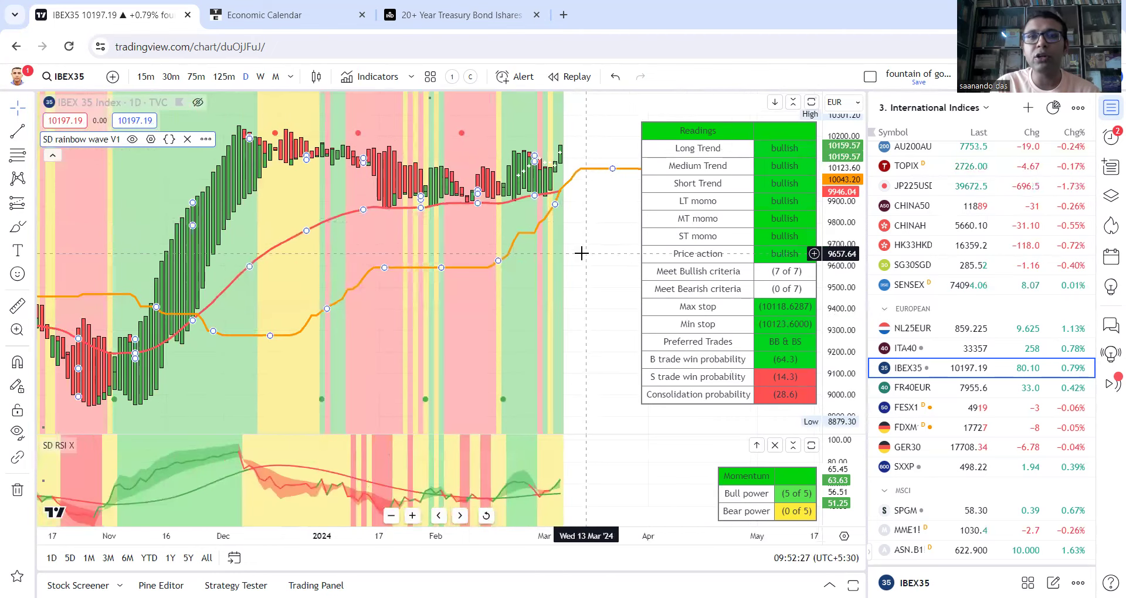
{"action": "left_click_drag", "start_coordinate": [578, 269], "coordinate": [624, 300]}
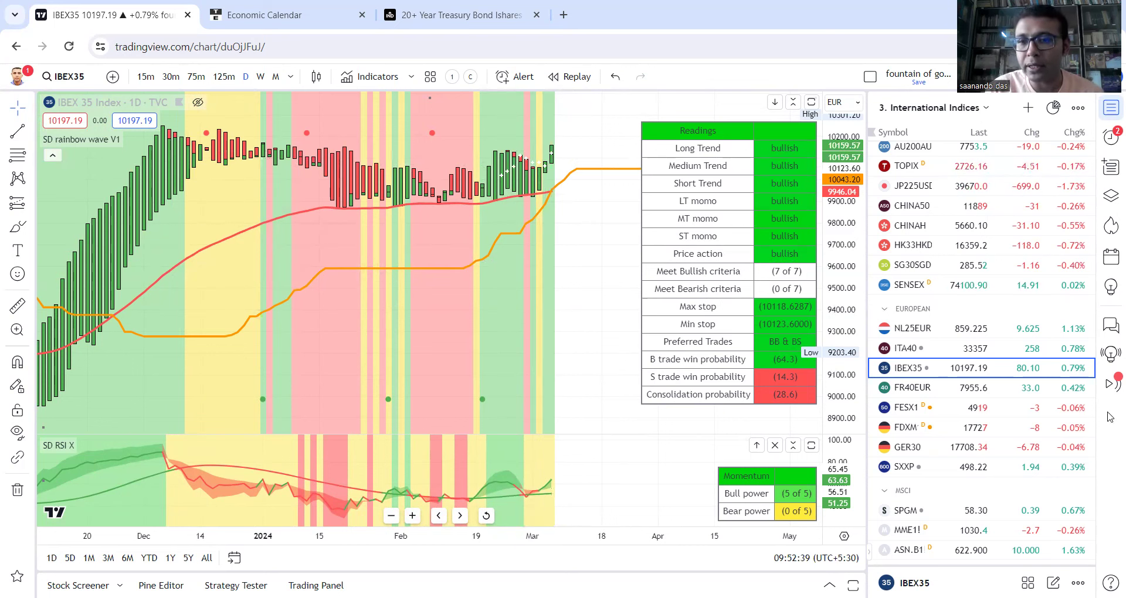
Step: Load France 40 (FR40EUR) from International Indices and zoom in on its bars
{"action": "left_click", "coordinate": [941, 388]}
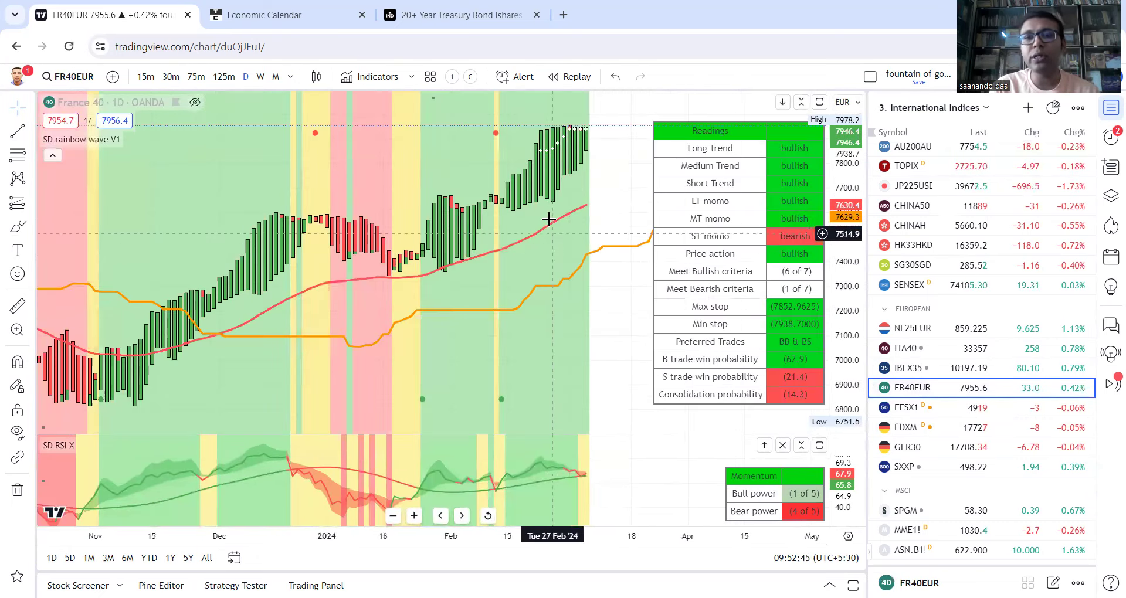
{"action": "scroll", "coordinate": [546, 193], "scroll_direction": "up", "scroll_amount": 1}
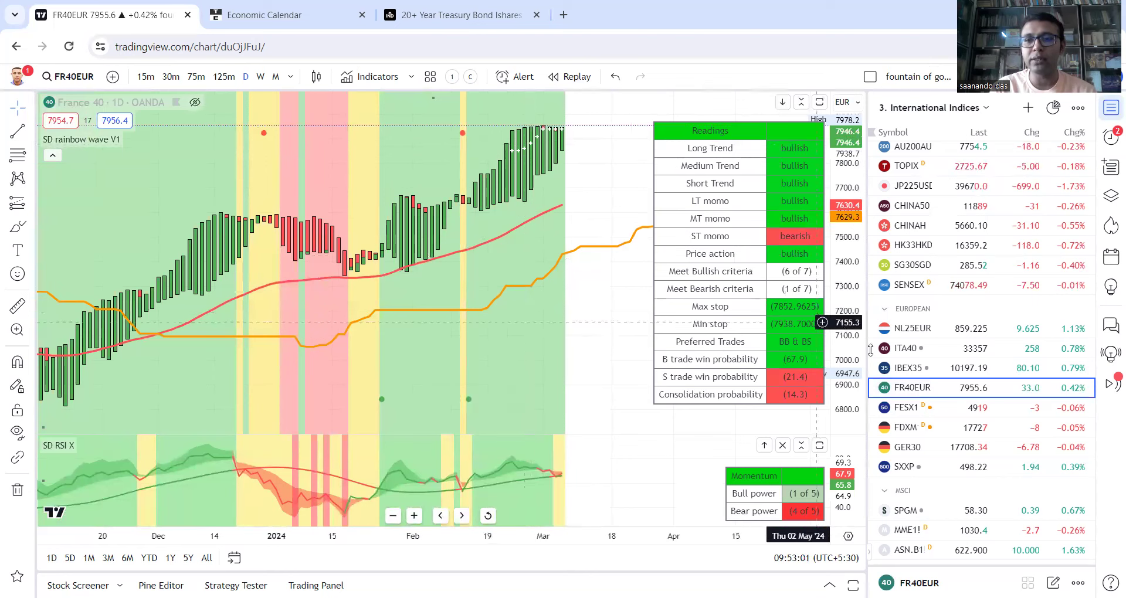
Step: Load EURO STOXX 50 futures (FESX1!), zoom in, and shift the view by one bar
{"action": "left_click", "coordinate": [907, 407]}
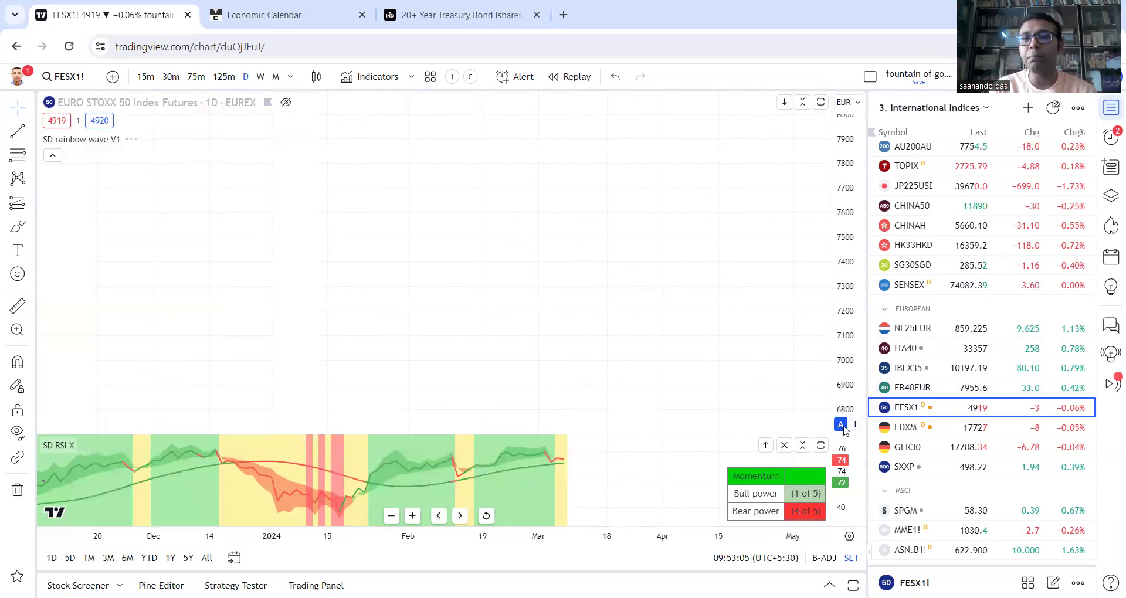
{"action": "scroll", "coordinate": [528, 247], "scroll_direction": "up", "scroll_amount": 3}
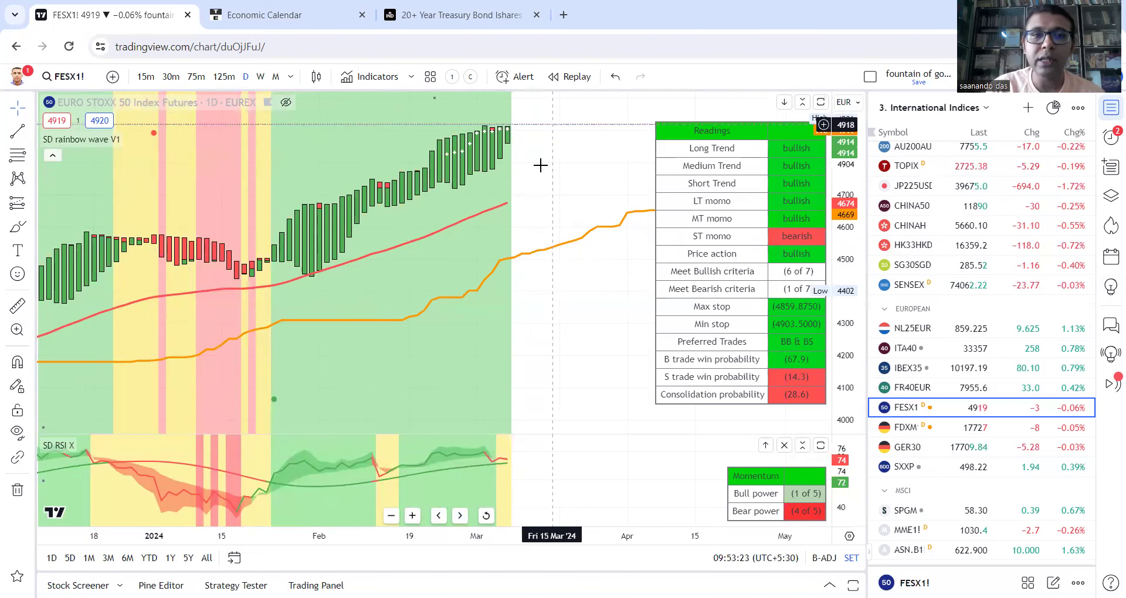
{"action": "key", "text": "Left"}
{"action": "key", "text": "Left"}
{"action": "key", "text": "Left"}
{"action": "key", "text": "Left"}
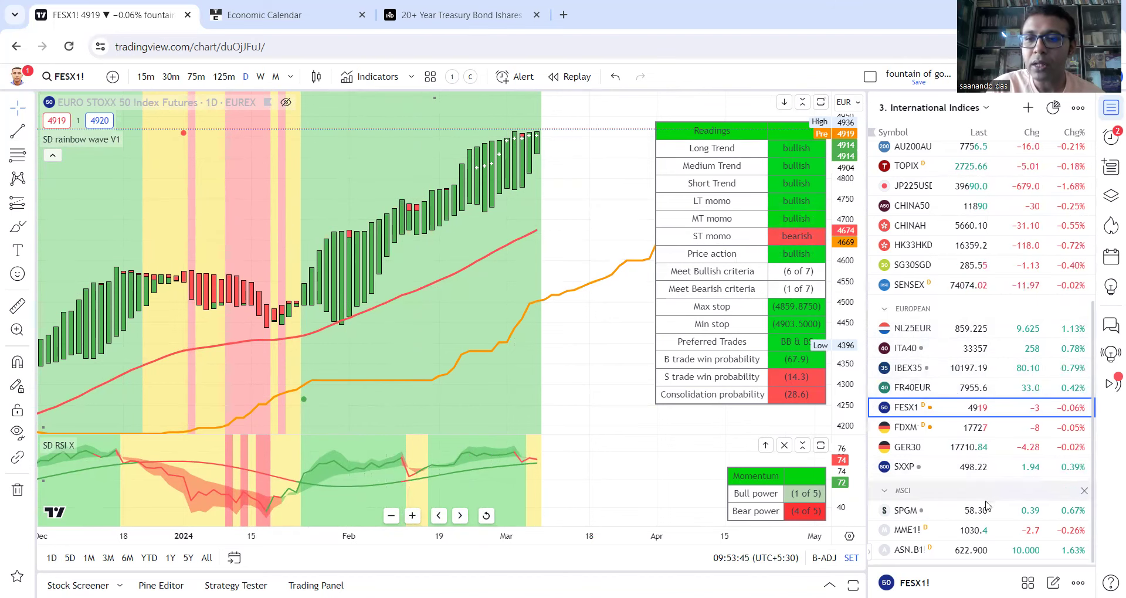
Step: Show the SPGM global stock ETF chart zoomed out, then switch to MME1!
{"action": "left_click", "coordinate": [945, 512]}
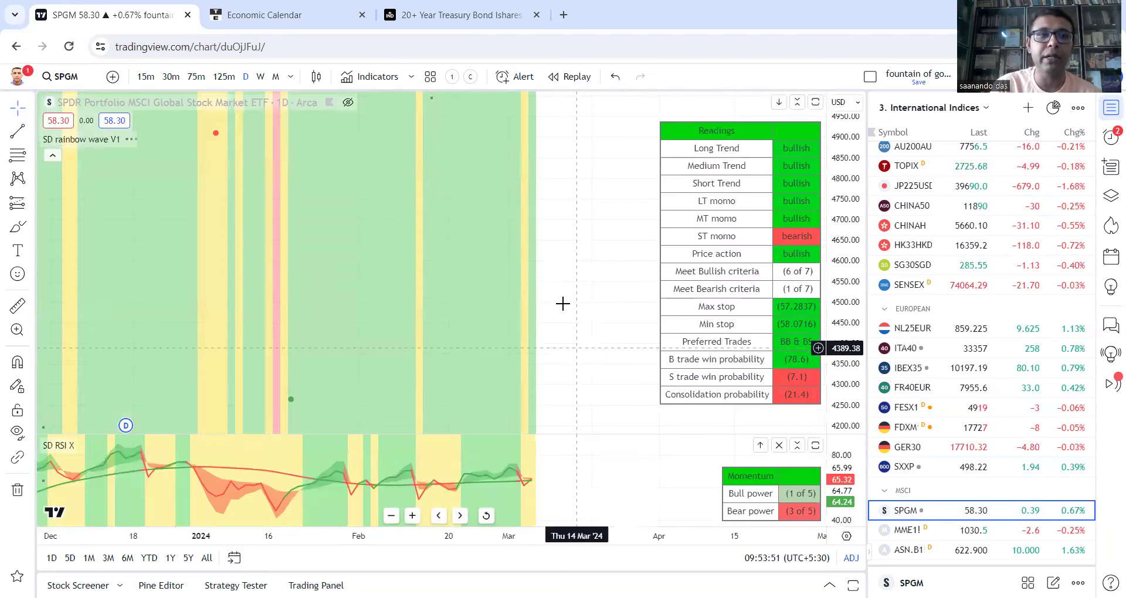
{"action": "left_click", "coordinate": [839, 425]}
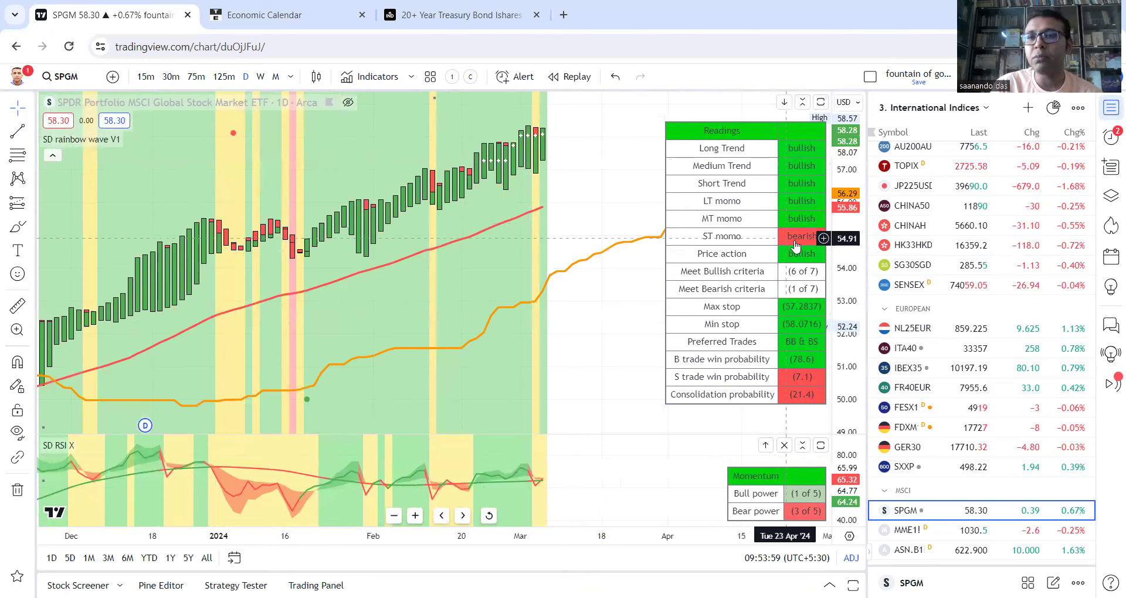
{"action": "scroll", "coordinate": [770, 232], "scroll_direction": "down", "scroll_amount": 1}
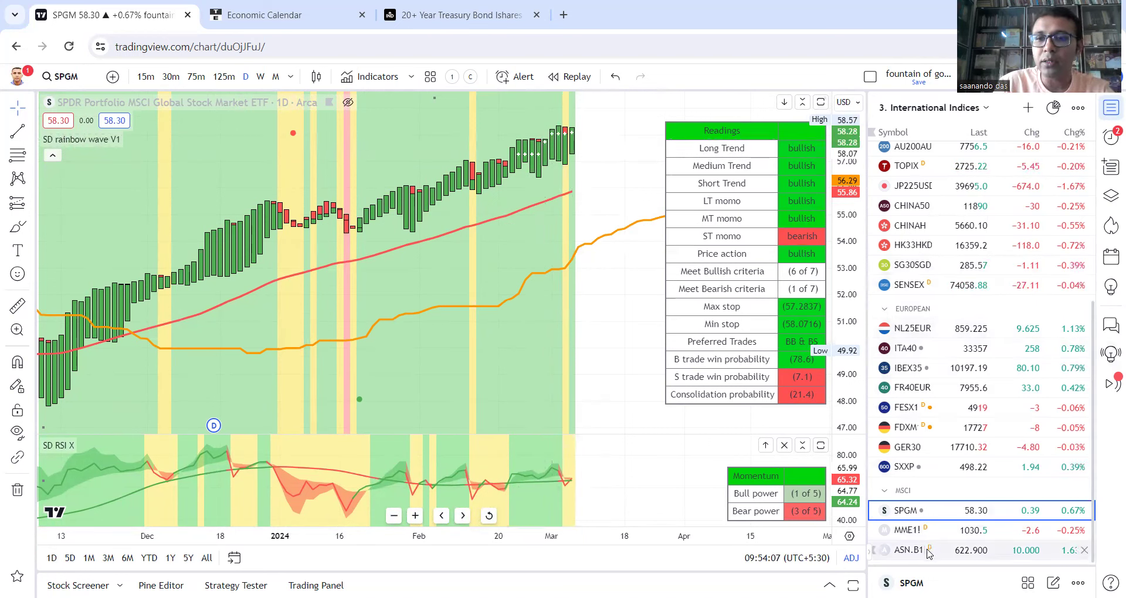
{"action": "left_click", "coordinate": [906, 531]}
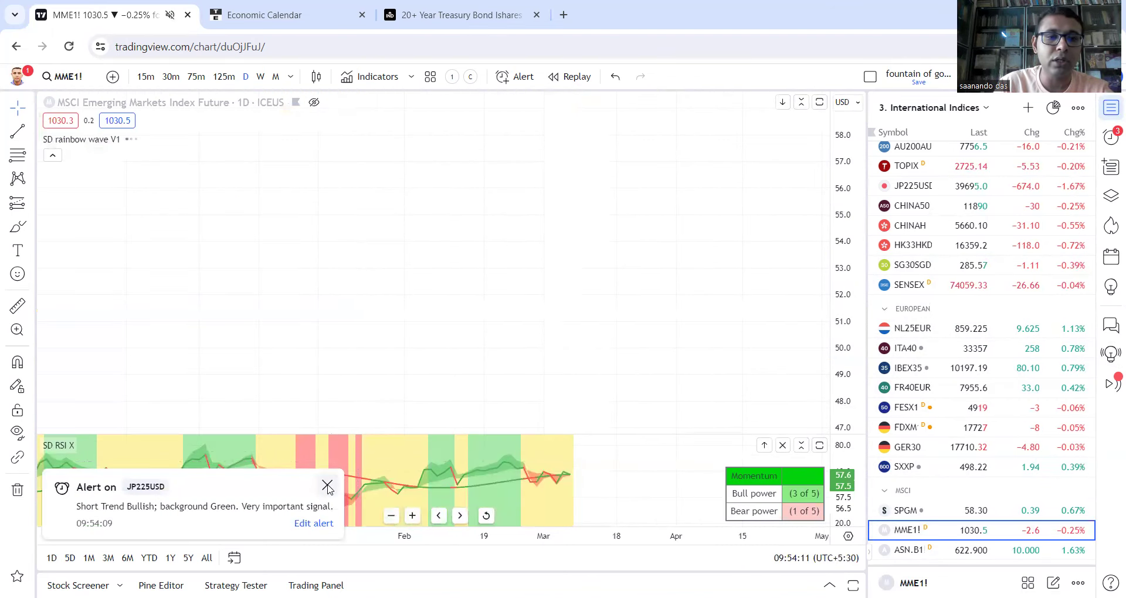
Step: Dismiss the JP225USD alert popup and auto-scale so the MME1! candles fit
{"action": "left_click", "coordinate": [327, 486]}
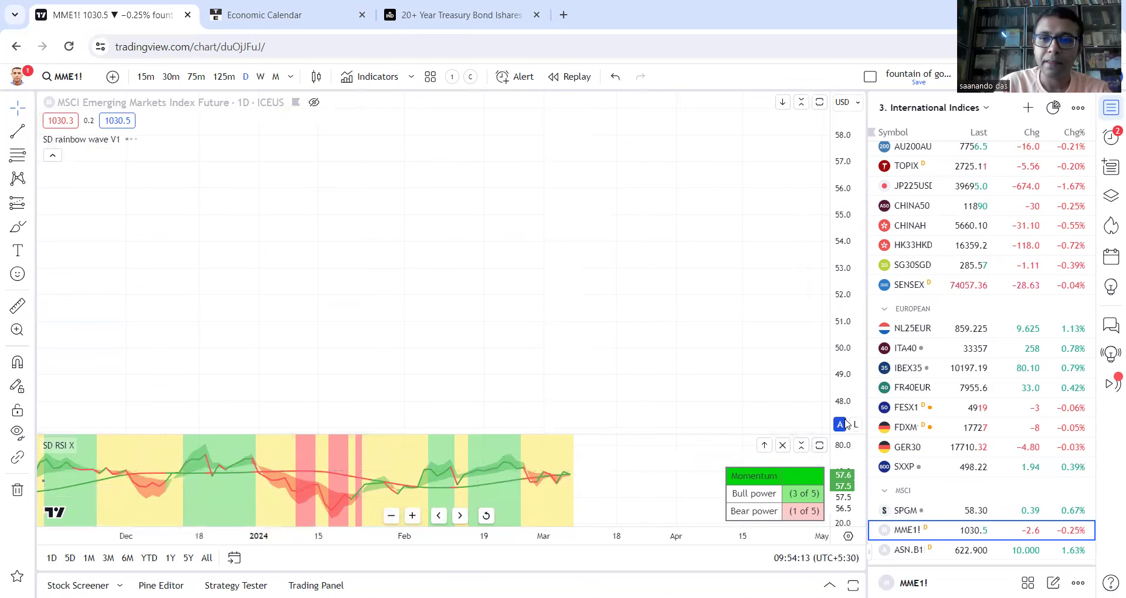
{"action": "left_click", "coordinate": [840, 425]}
{"action": "scroll", "coordinate": [528, 244], "scroll_direction": "up", "scroll_amount": 1}
{"action": "scroll", "coordinate": [528, 243], "scroll_direction": "down", "scroll_amount": 2}
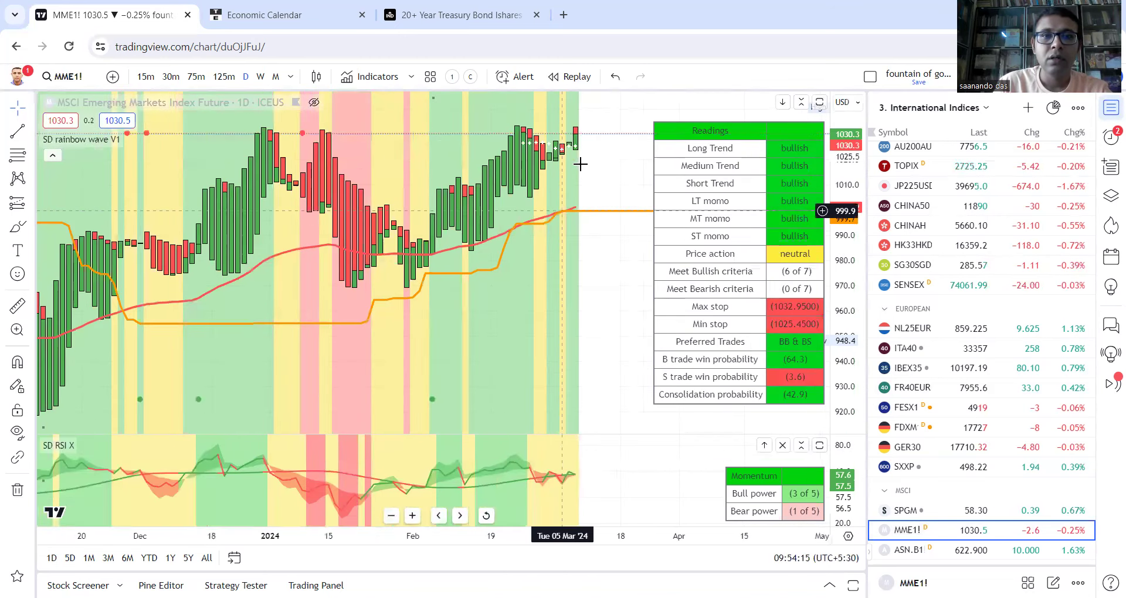
{"action": "scroll", "coordinate": [651, 179], "scroll_direction": "down", "scroll_amount": 1}
{"action": "scroll", "coordinate": [368, 208], "scroll_direction": "down", "scroll_amount": 1}
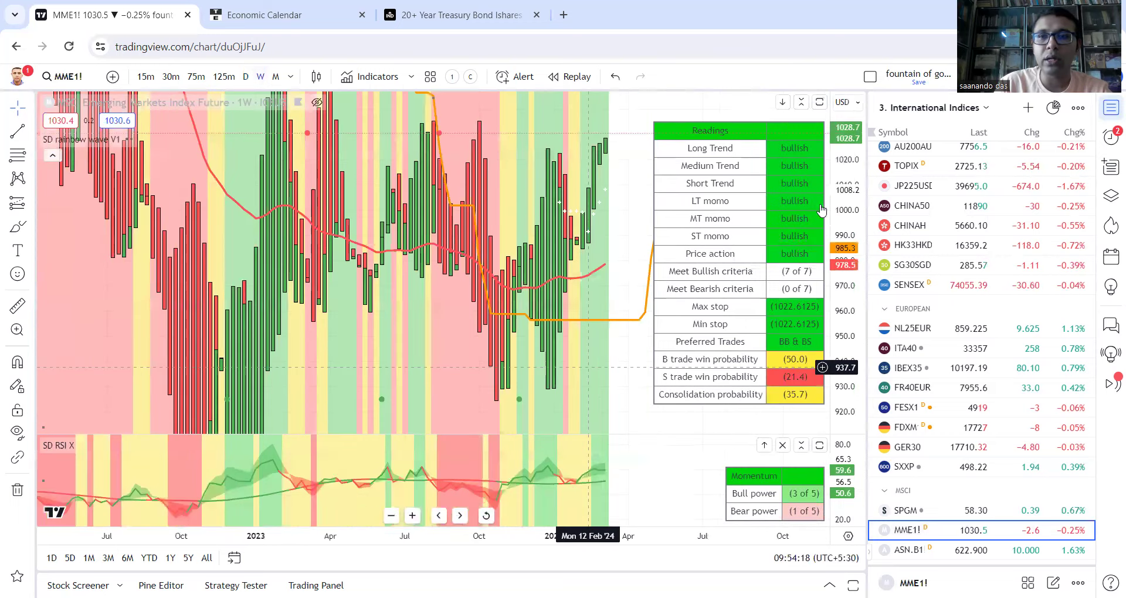
{"action": "scroll", "coordinate": [610, 229], "scroll_direction": "down", "scroll_amount": 3}
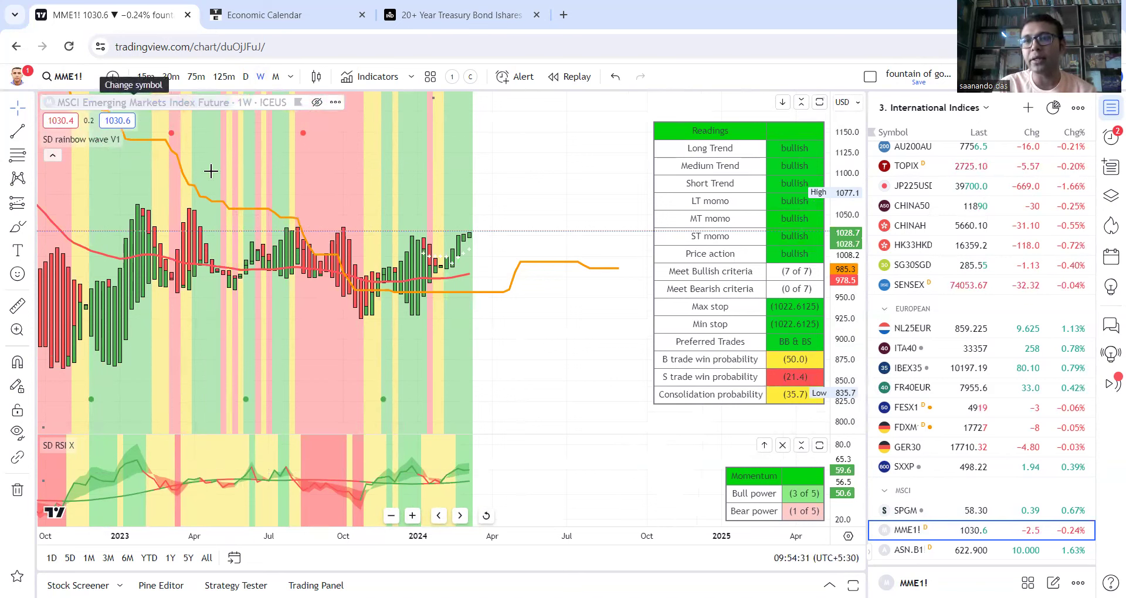
Step: Open the DAX Index (GER30) weekly chart from further down the watchlist
{"action": "scroll", "coordinate": [997, 205], "scroll_direction": "up", "scroll_amount": 5}
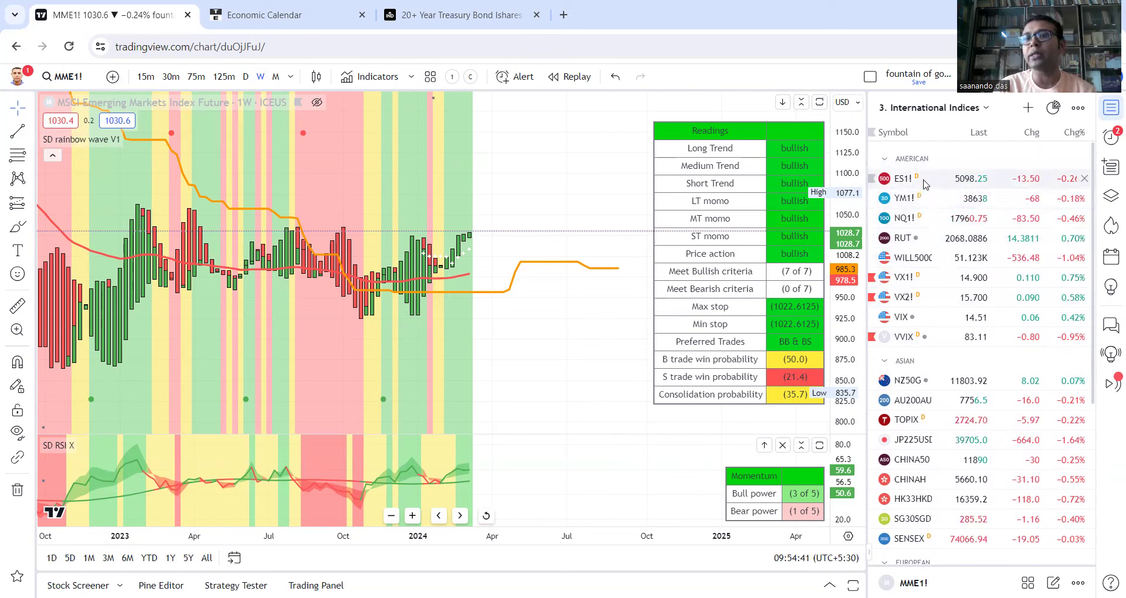
{"action": "scroll", "coordinate": [939, 281], "scroll_direction": "down", "scroll_amount": 4}
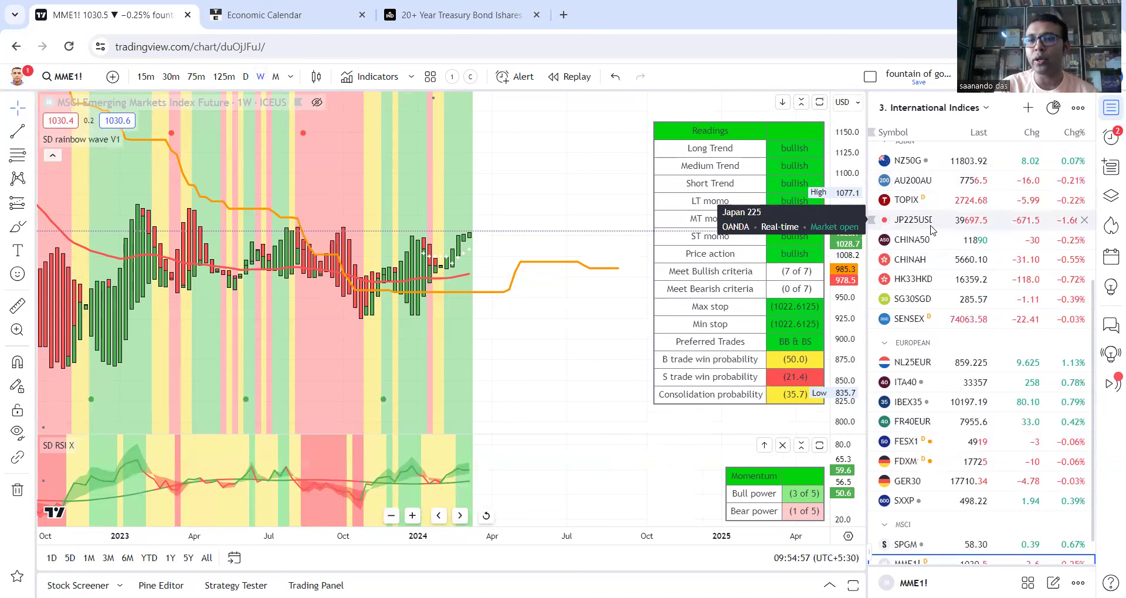
{"action": "scroll", "coordinate": [924, 235], "scroll_direction": "down", "scroll_amount": 1}
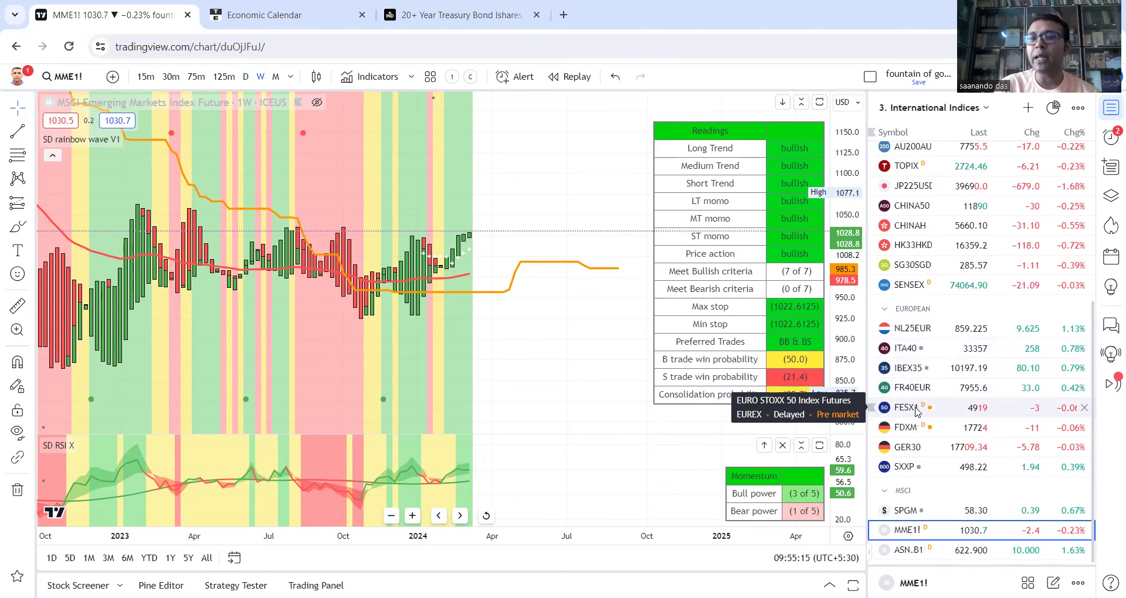
{"action": "left_click", "coordinate": [918, 448]}
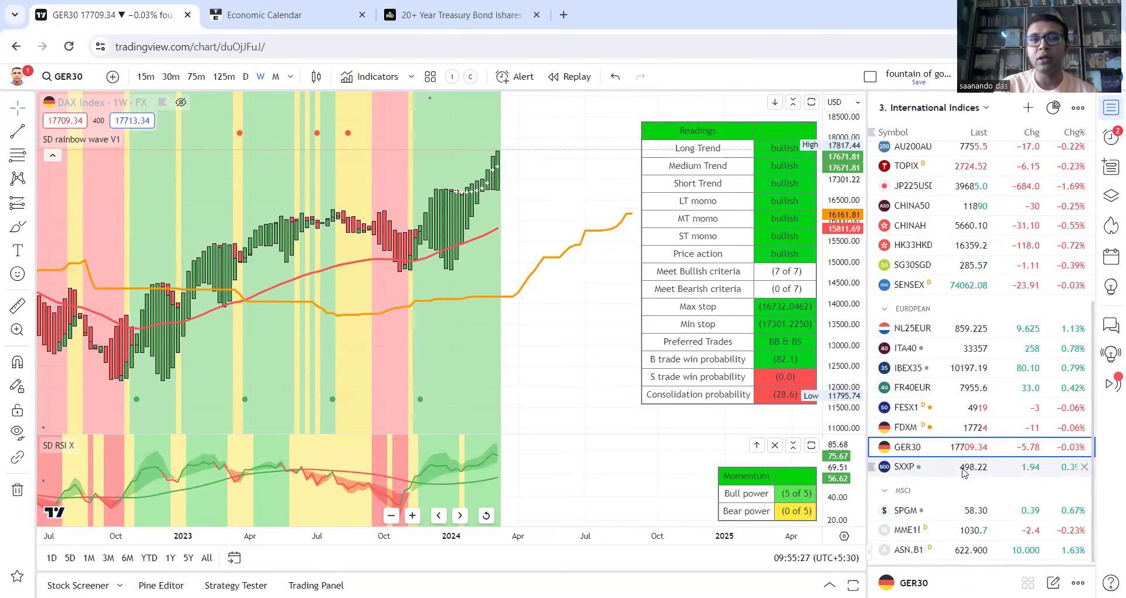
Step: Load STOXX 600 (SXXP) weekly and zoom in and out on its bars
{"action": "left_click", "coordinate": [966, 467]}
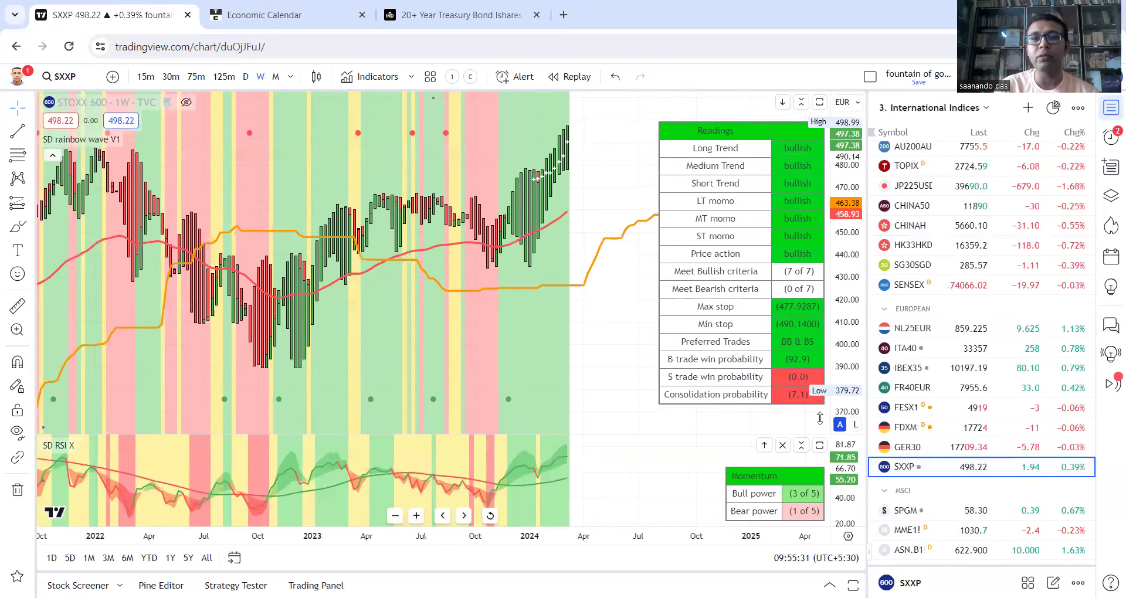
{"action": "scroll", "coordinate": [540, 293], "scroll_direction": "up", "scroll_amount": 2}
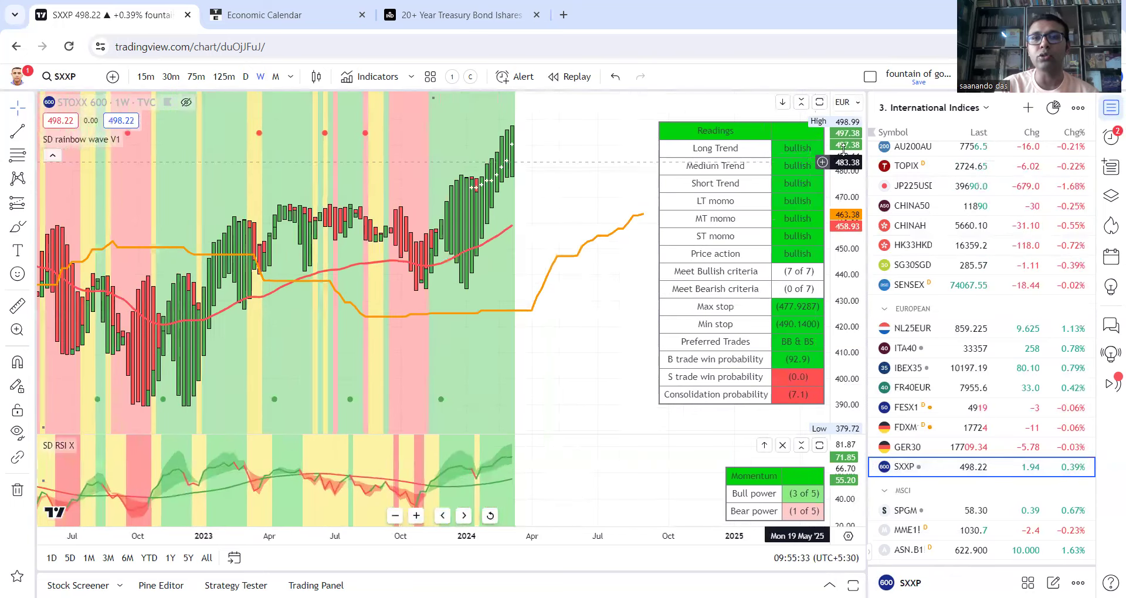
{"action": "scroll", "coordinate": [577, 246], "scroll_direction": "down", "scroll_amount": 2}
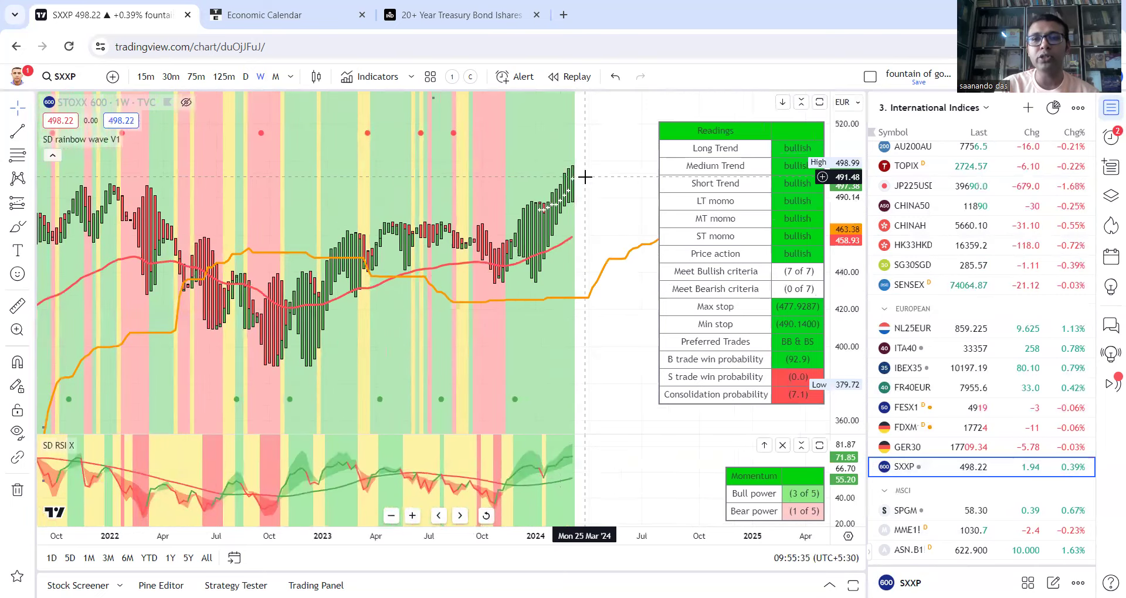
{"action": "scroll", "coordinate": [555, 212], "scroll_direction": "up", "scroll_amount": 1}
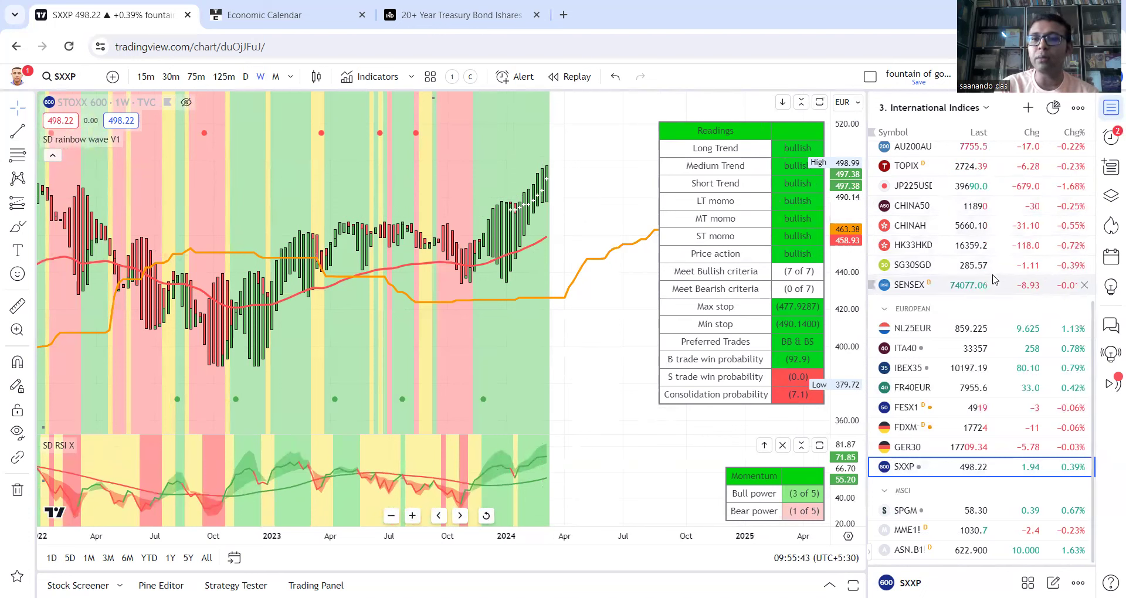
{"action": "scroll", "coordinate": [974, 405], "scroll_direction": "up", "scroll_amount": 1}
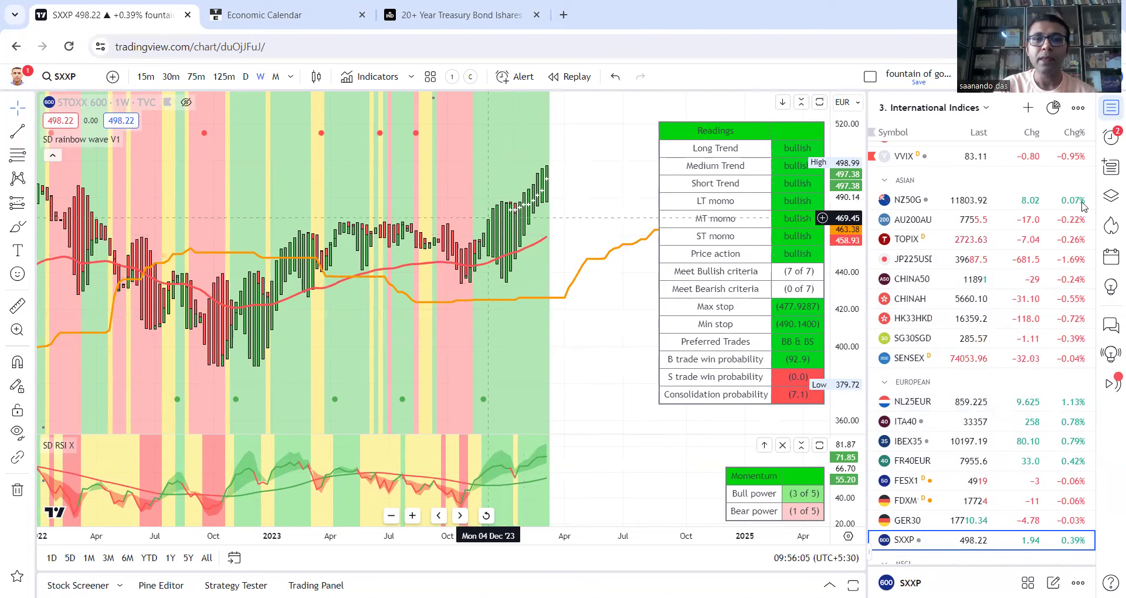
Step: Switch to the key list watchlist and load NIFTY onto the chart
{"action": "left_click", "coordinate": [896, 112]}
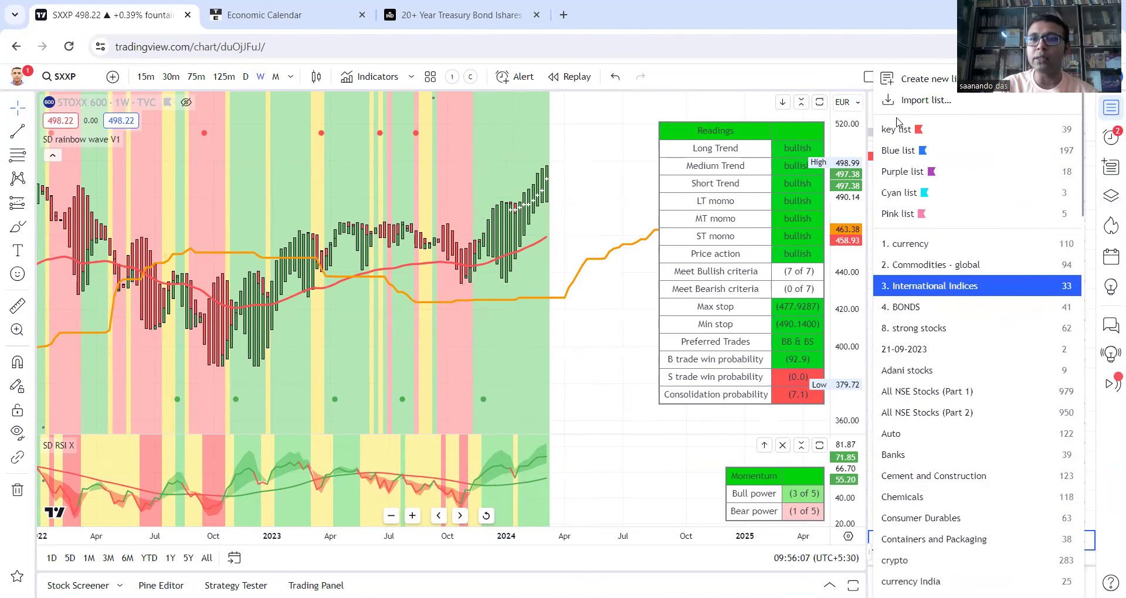
{"action": "left_click", "coordinate": [896, 129]}
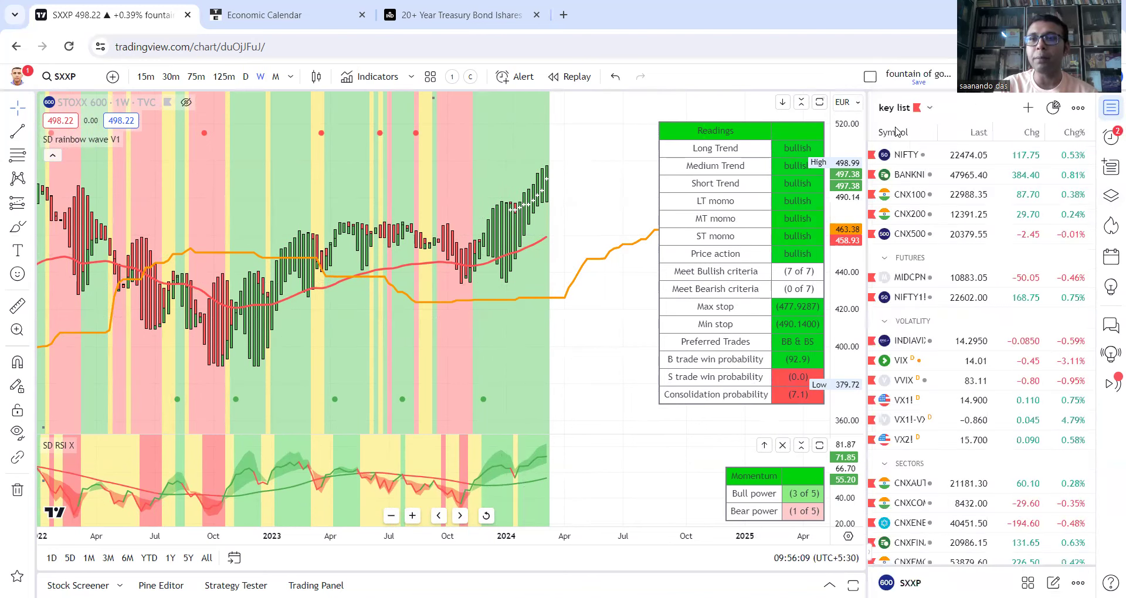
{"action": "left_click", "coordinate": [908, 155]}
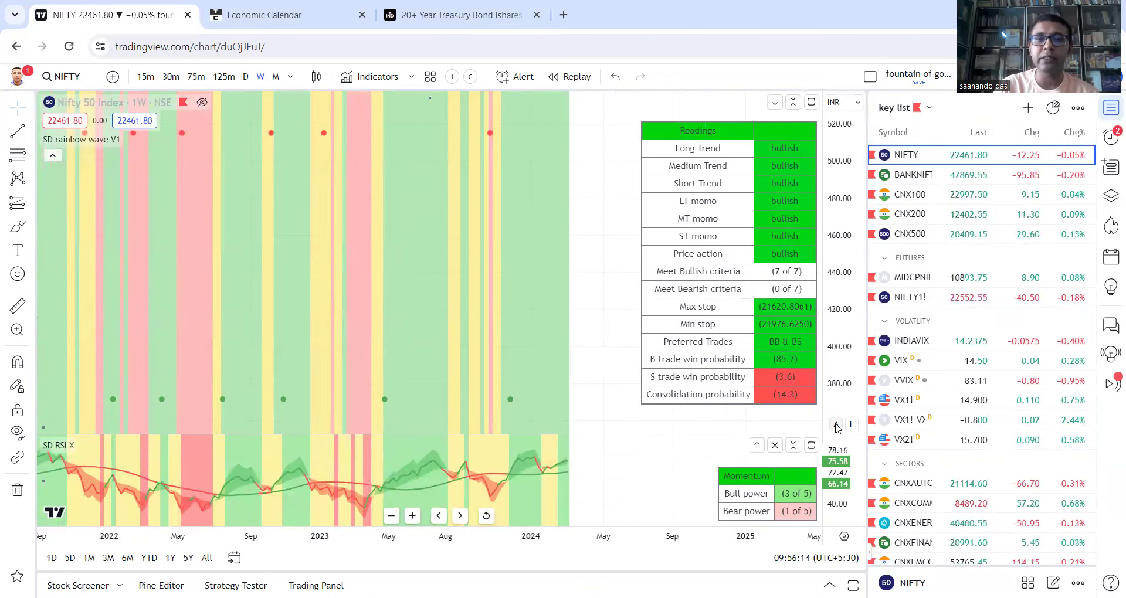
Step: Auto-scale NIFTY's price axis, zoom in, and set the chart to daily bars
{"action": "left_click", "coordinate": [836, 425]}
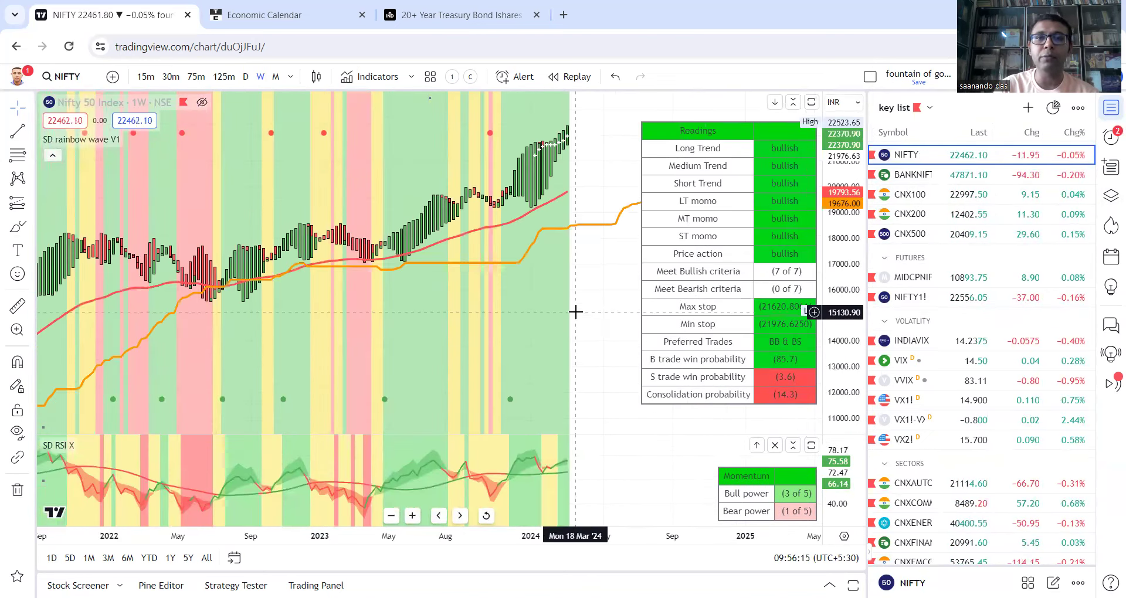
{"action": "scroll", "coordinate": [577, 310], "scroll_direction": "up", "scroll_amount": 4}
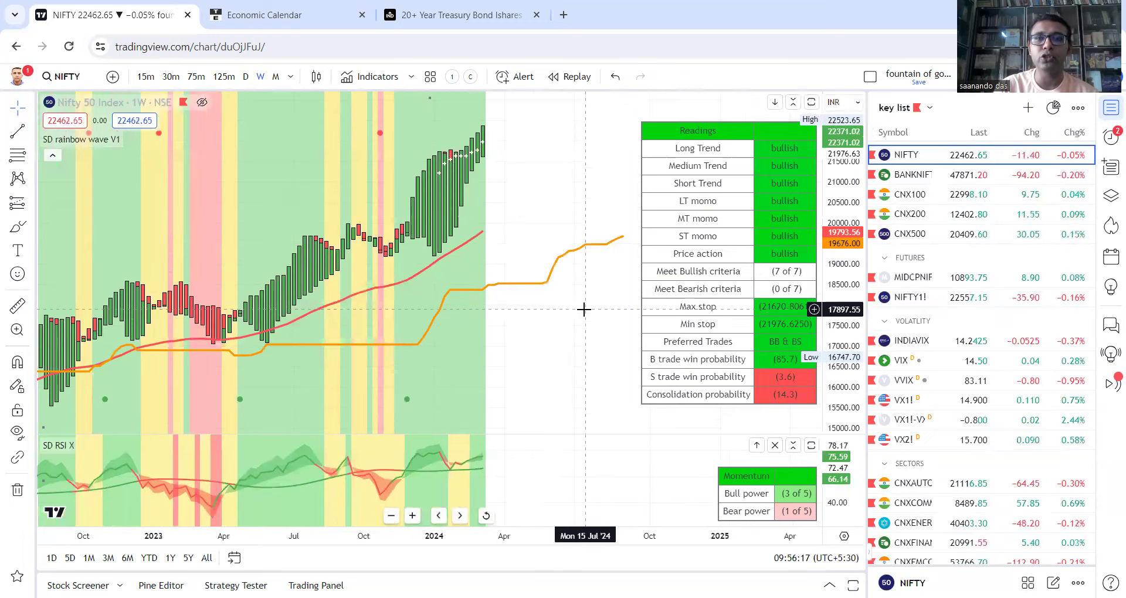
{"action": "scroll", "coordinate": [583, 309], "scroll_direction": "up", "scroll_amount": 2}
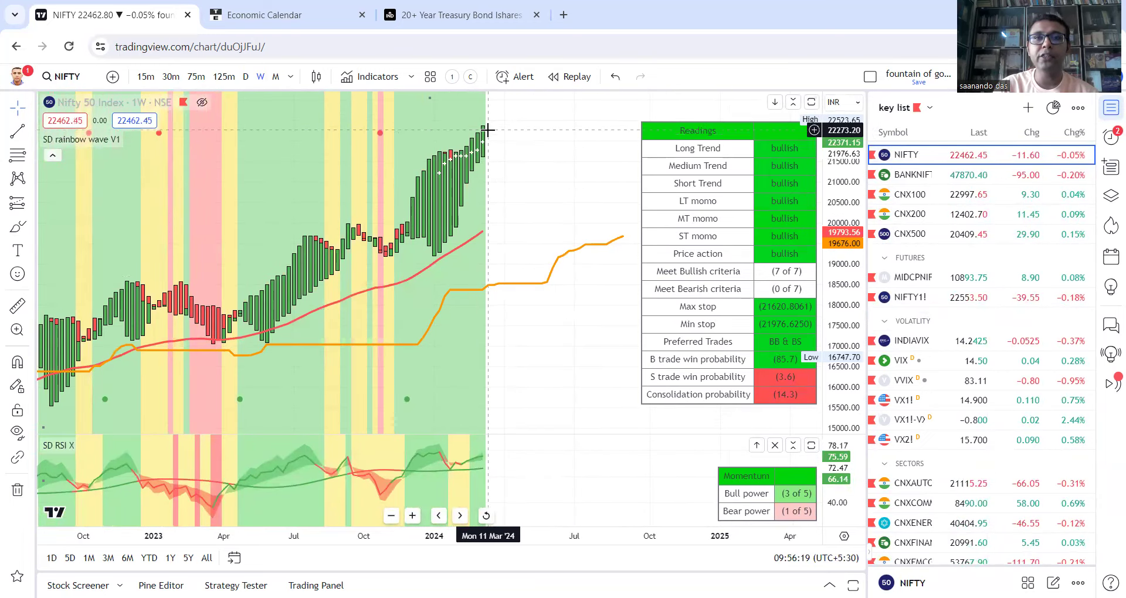
{"action": "left_click", "coordinate": [246, 81]}
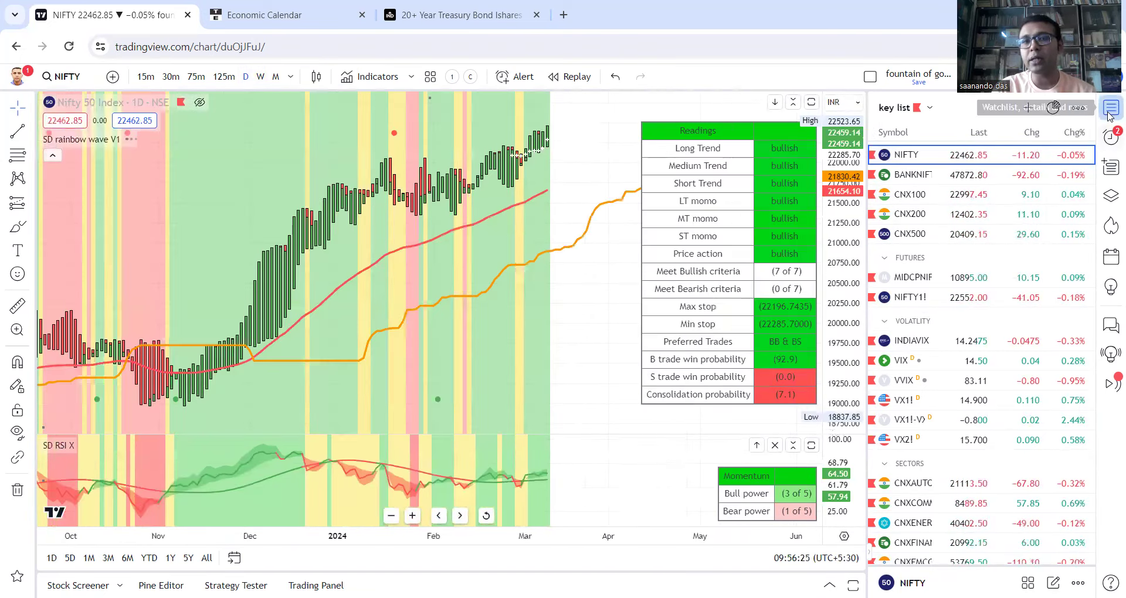
Step: Widen the Nifty 50 daily chart, zoom in on December 2023–March 2024 bars, then restore the watchlist
{"action": "left_click", "coordinate": [1110, 108]}
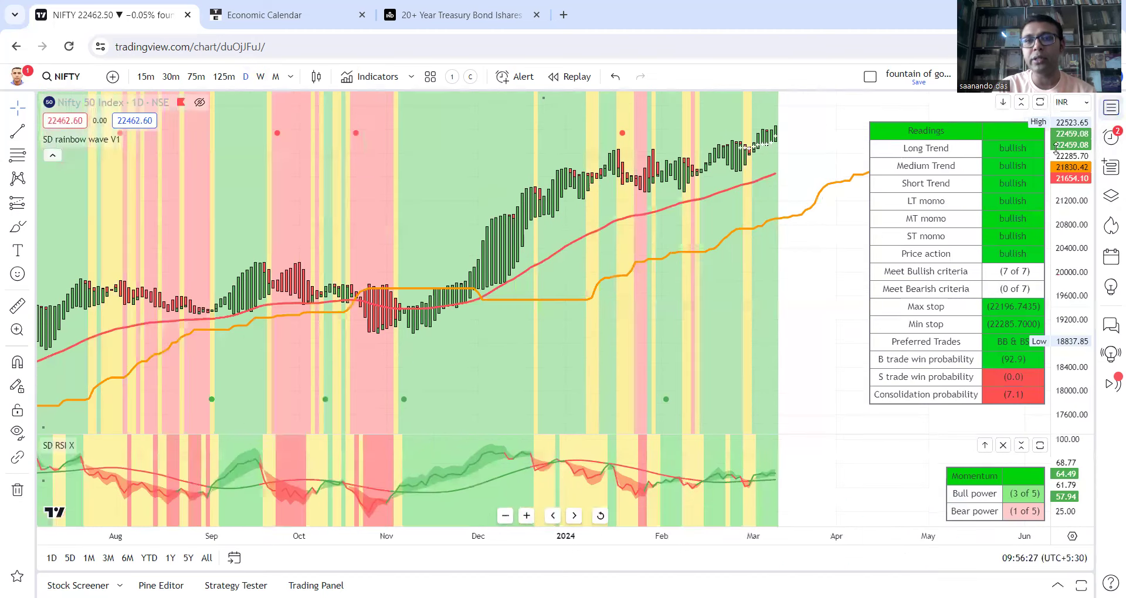
{"action": "scroll", "coordinate": [651, 242], "scroll_direction": "up", "scroll_amount": 5}
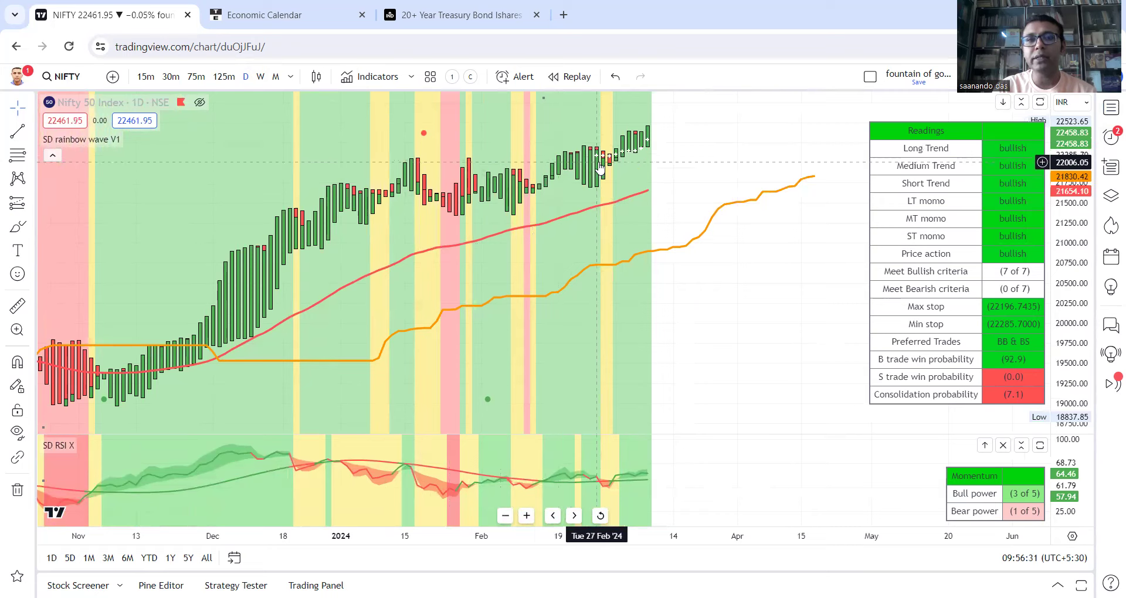
{"action": "scroll", "coordinate": [557, 181], "scroll_direction": "down", "scroll_amount": 3}
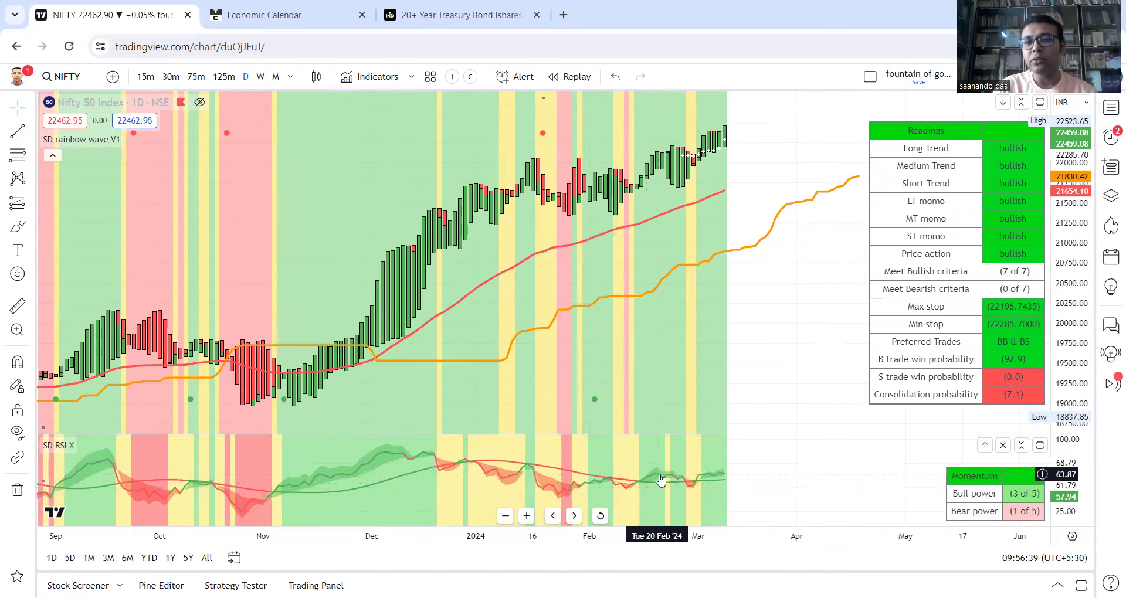
{"action": "scroll", "coordinate": [684, 252], "scroll_direction": "up", "scroll_amount": 2}
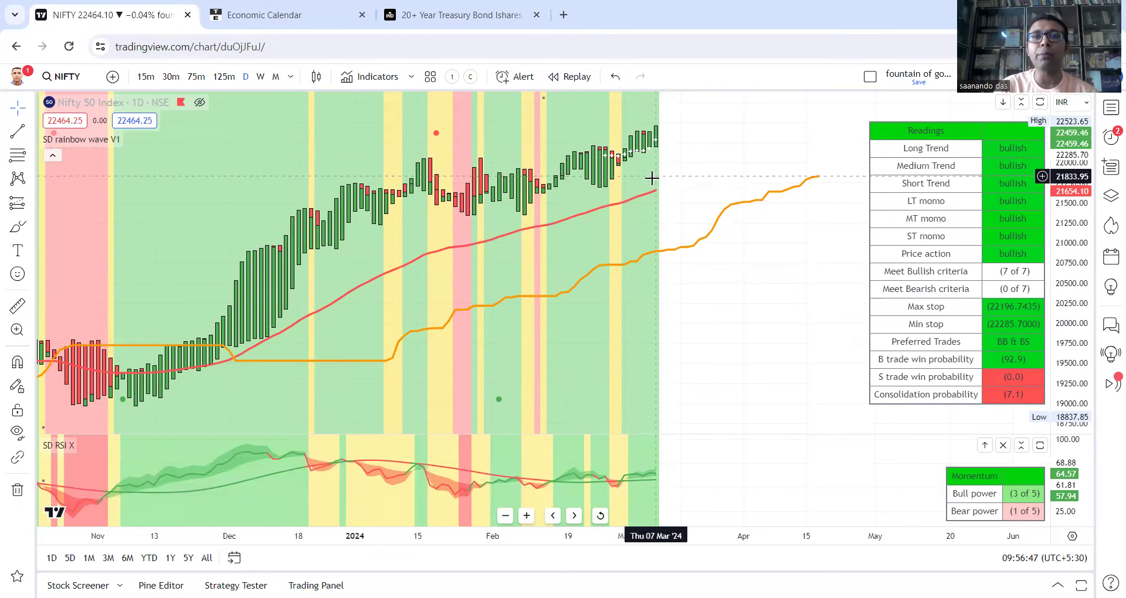
{"action": "scroll", "coordinate": [689, 254], "scroll_direction": "down", "scroll_amount": 1}
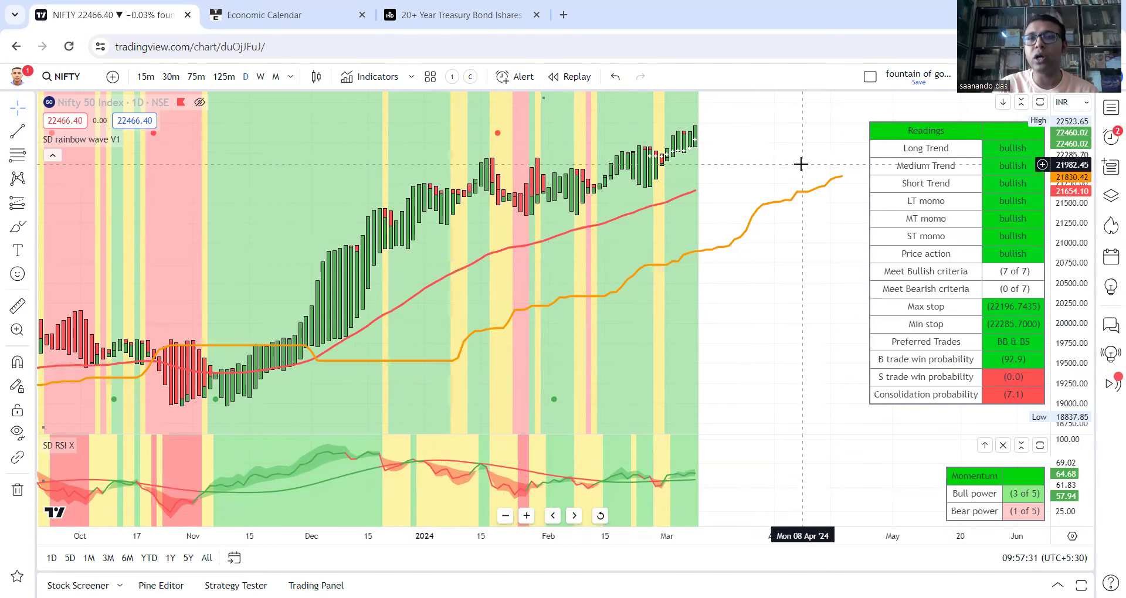
{"action": "scroll", "coordinate": [661, 170], "scroll_direction": "up", "scroll_amount": 2}
{"action": "scroll", "coordinate": [623, 148], "scroll_direction": "up", "scroll_amount": 1}
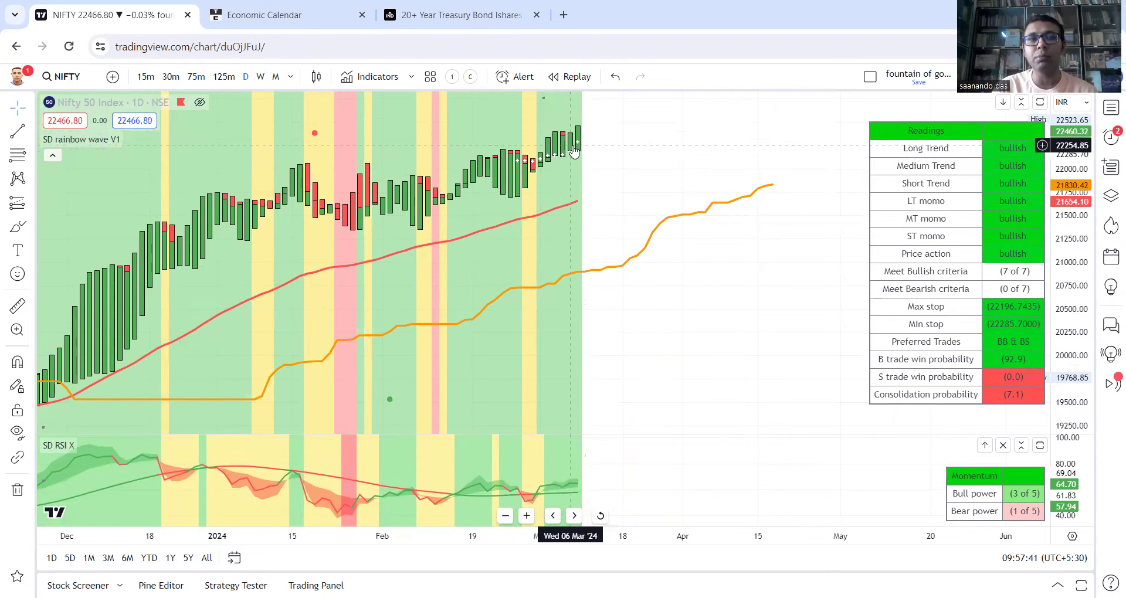
{"action": "left_click", "coordinate": [1110, 108]}
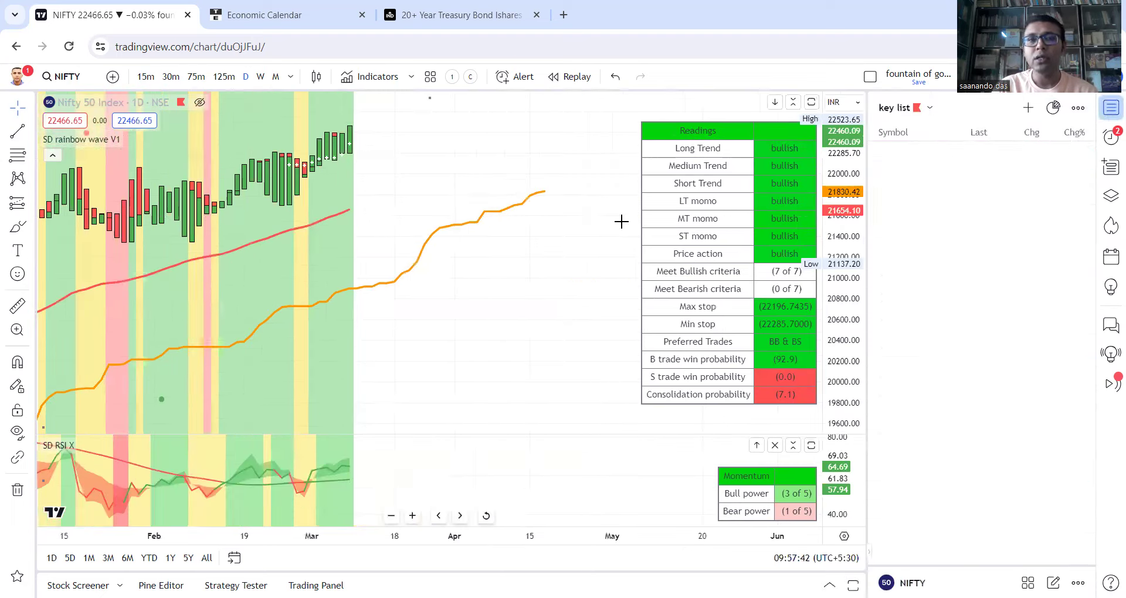
Step: Load the NIFTY 500 Index (CNX500) on the daily chart and zoom in on its recent bars
{"action": "left_click", "coordinate": [1110, 107]}
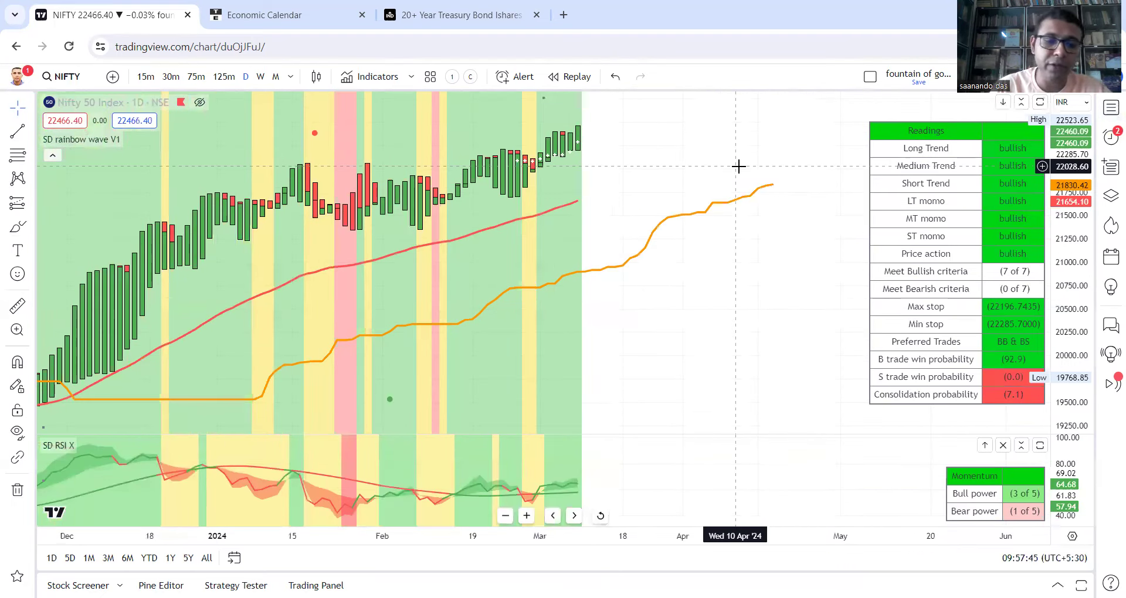
{"action": "type", "text": "CNX500"}
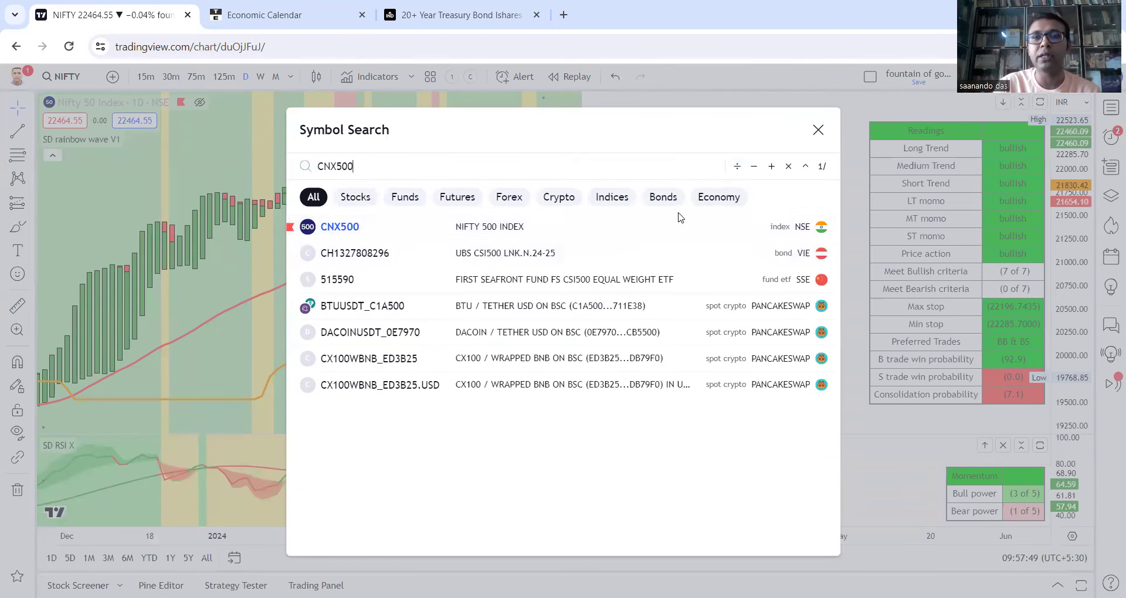
{"action": "left_click", "coordinate": [678, 225]}
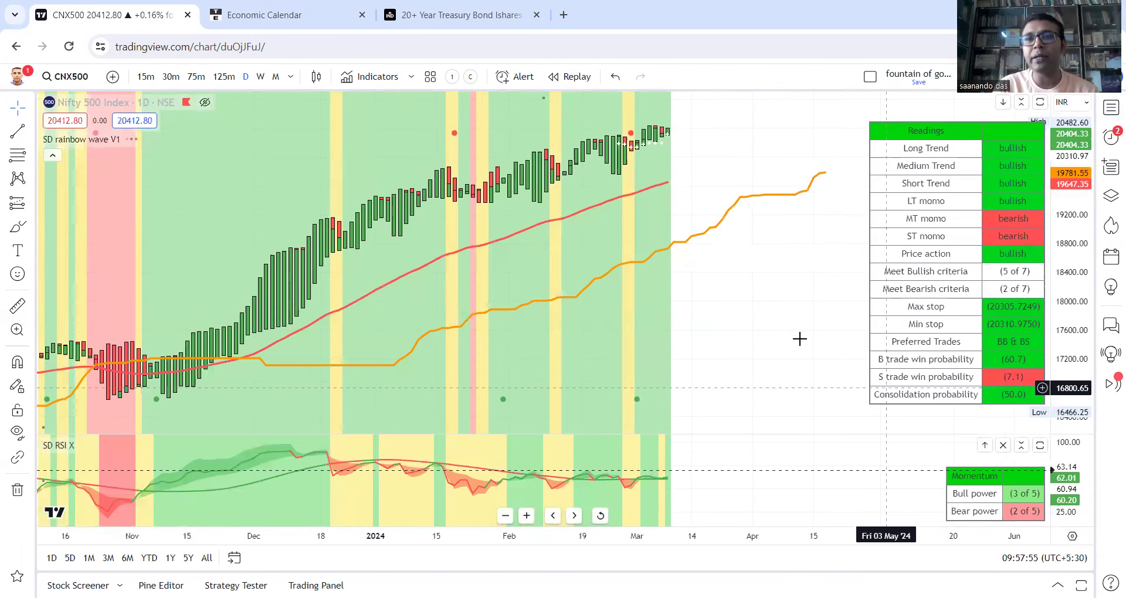
{"action": "scroll", "coordinate": [794, 335], "scroll_direction": "up", "scroll_amount": 1}
{"action": "scroll", "coordinate": [586, 157], "scroll_direction": "up", "scroll_amount": 2}
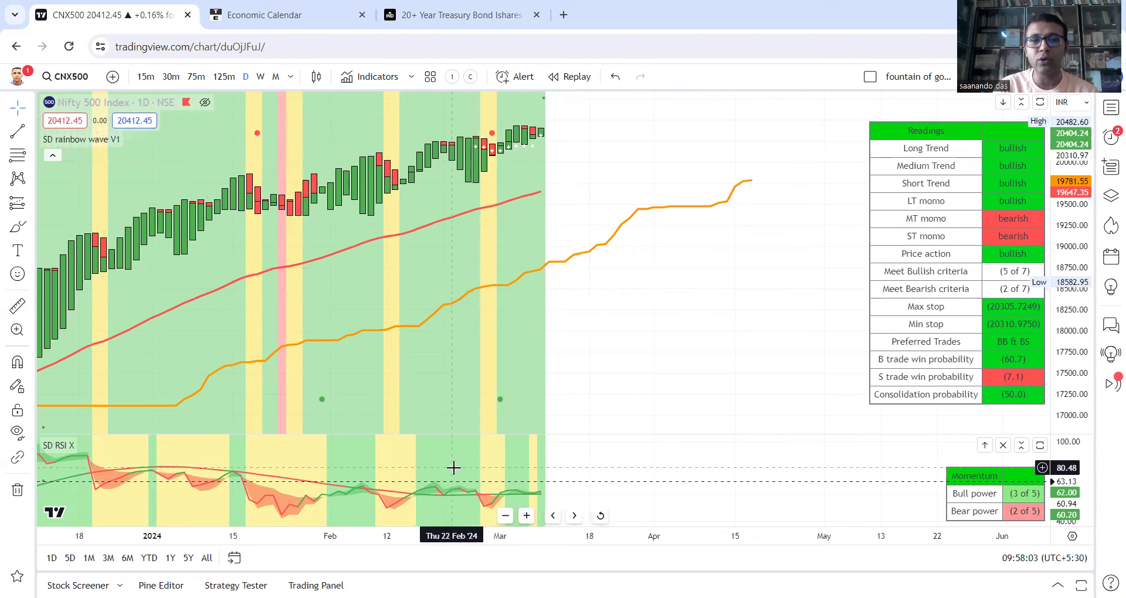
{"action": "scroll", "coordinate": [456, 469], "scroll_direction": "down", "scroll_amount": 1}
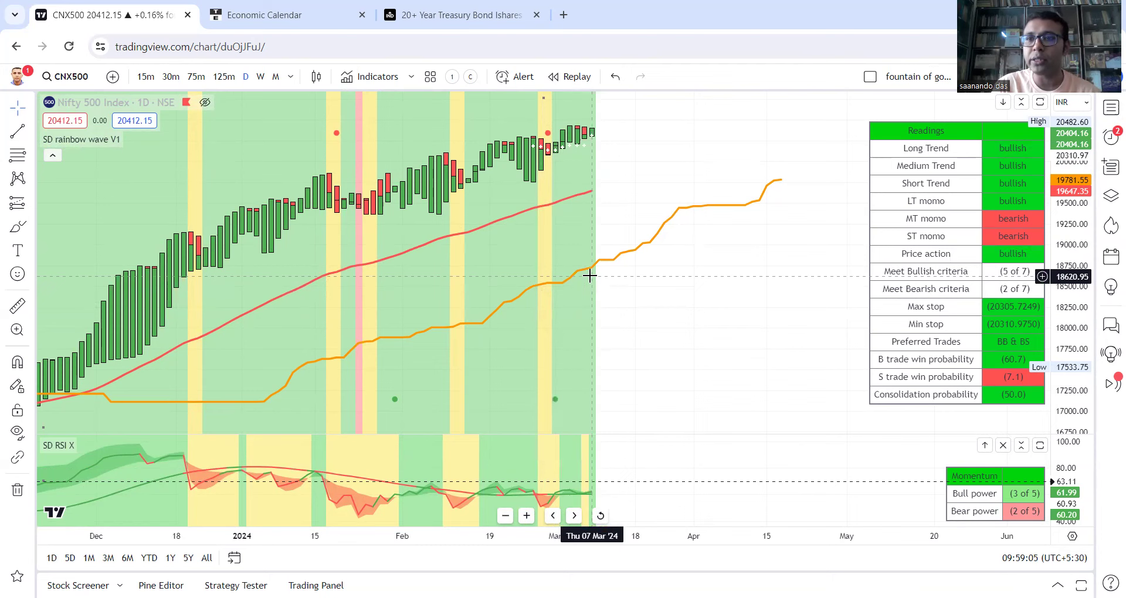
Step: Open elearnmarkets.com in a new browser tab
{"action": "left_click", "coordinate": [568, 18]}
{"action": "type", "text": "el"}
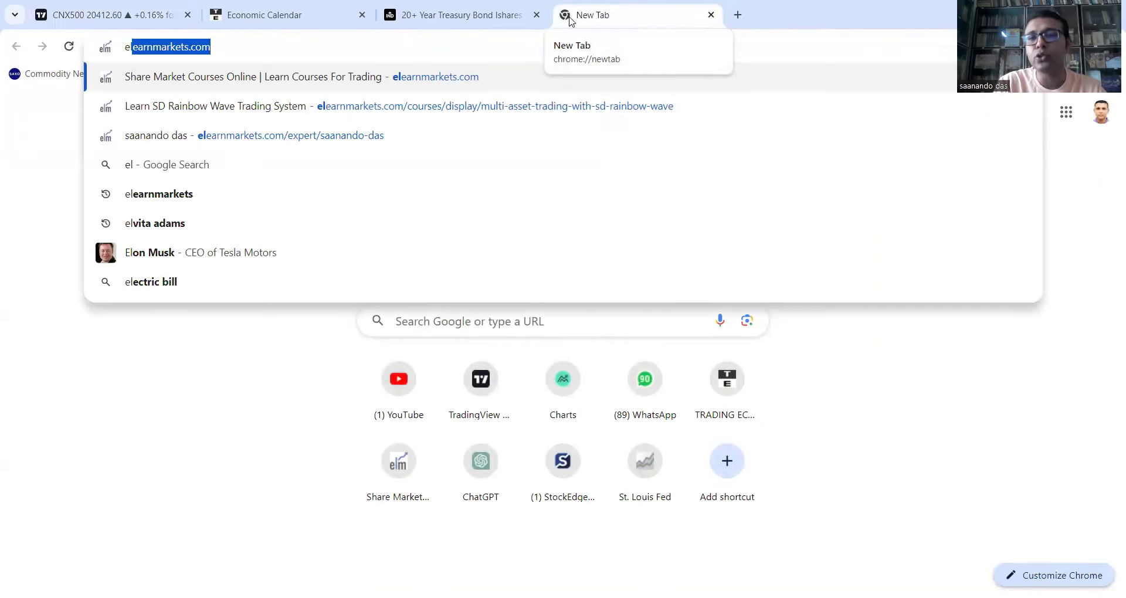
{"action": "key", "text": "Return"}
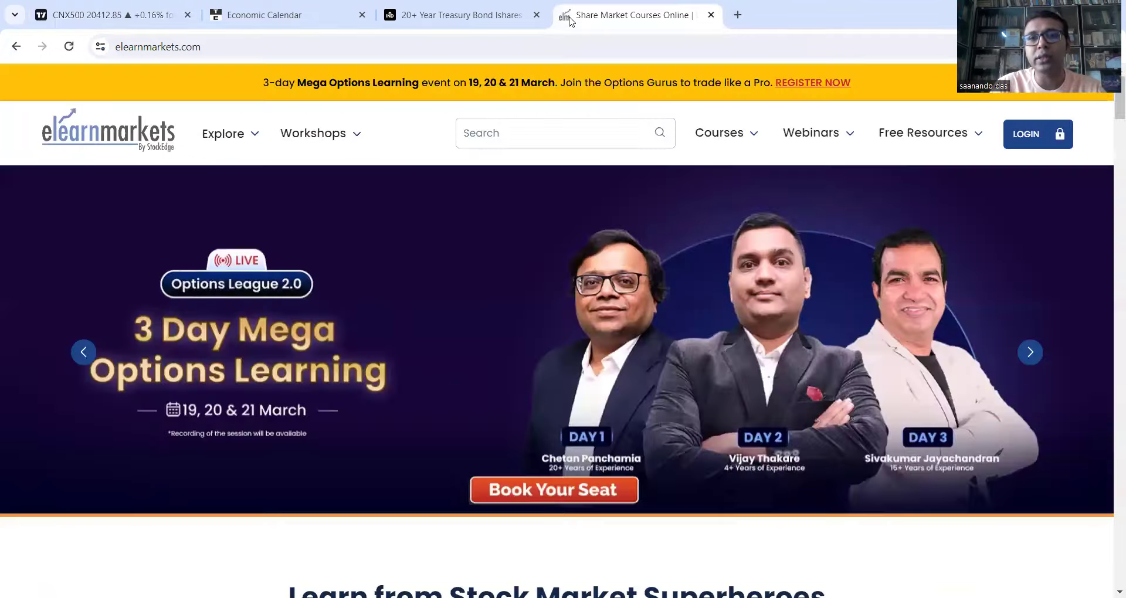
Step: Search for the instructor, open his expert page and browse down to the Multi-Asset Trading Mentorship Program
{"action": "left_click", "coordinate": [572, 138]}
{"action": "type", "text": "saa"}
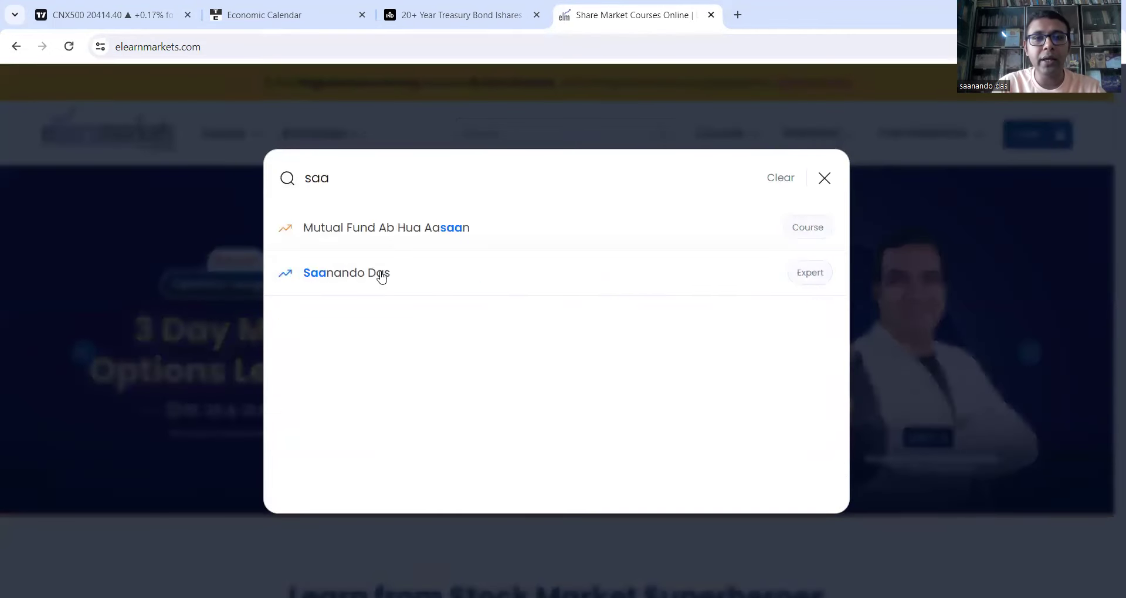
{"action": "left_click", "coordinate": [377, 278]}
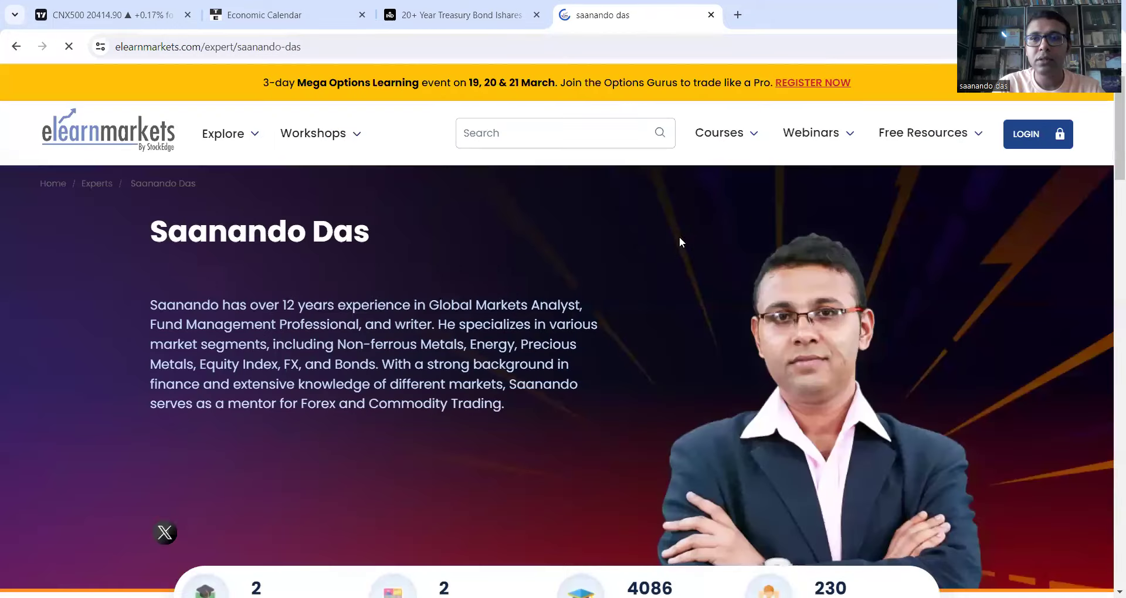
{"action": "scroll", "coordinate": [657, 245], "scroll_direction": "down", "scroll_amount": 4}
{"action": "scroll", "coordinate": [656, 244], "scroll_direction": "down", "scroll_amount": 2}
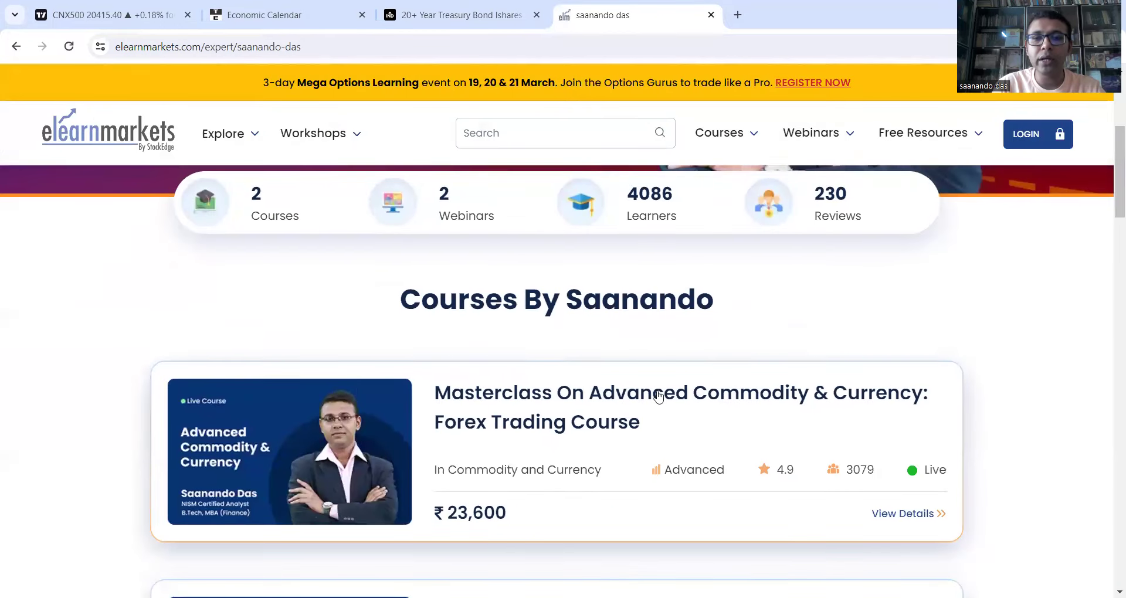
{"action": "scroll", "coordinate": [879, 406], "scroll_direction": "down", "scroll_amount": 14}
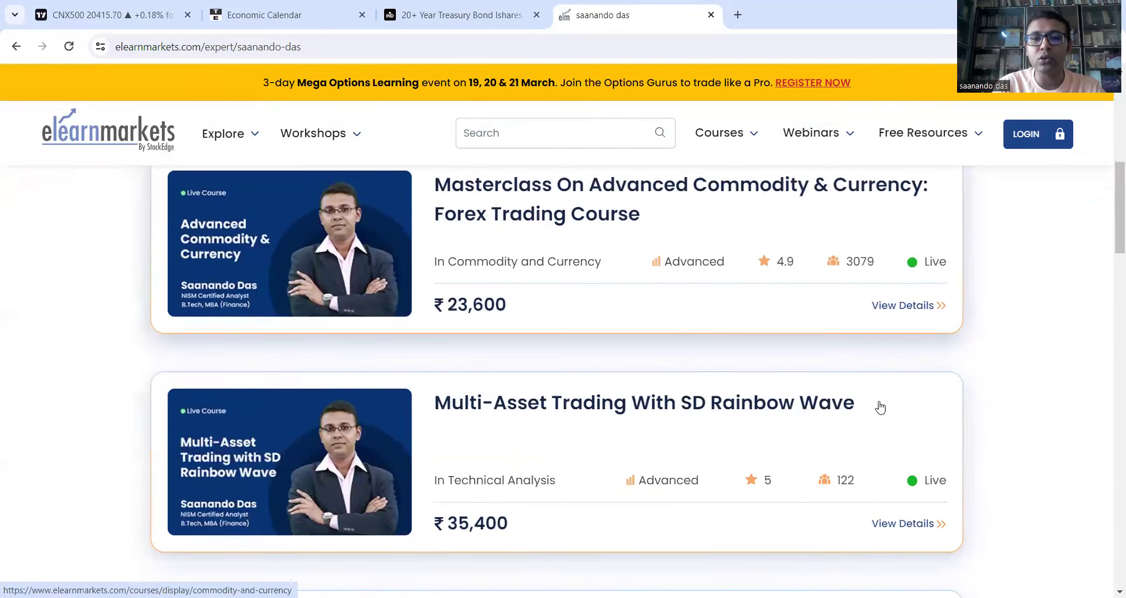
{"action": "scroll", "coordinate": [880, 408], "scroll_direction": "up", "scroll_amount": 3}
{"action": "scroll", "coordinate": [879, 405], "scroll_direction": "up", "scroll_amount": 1}
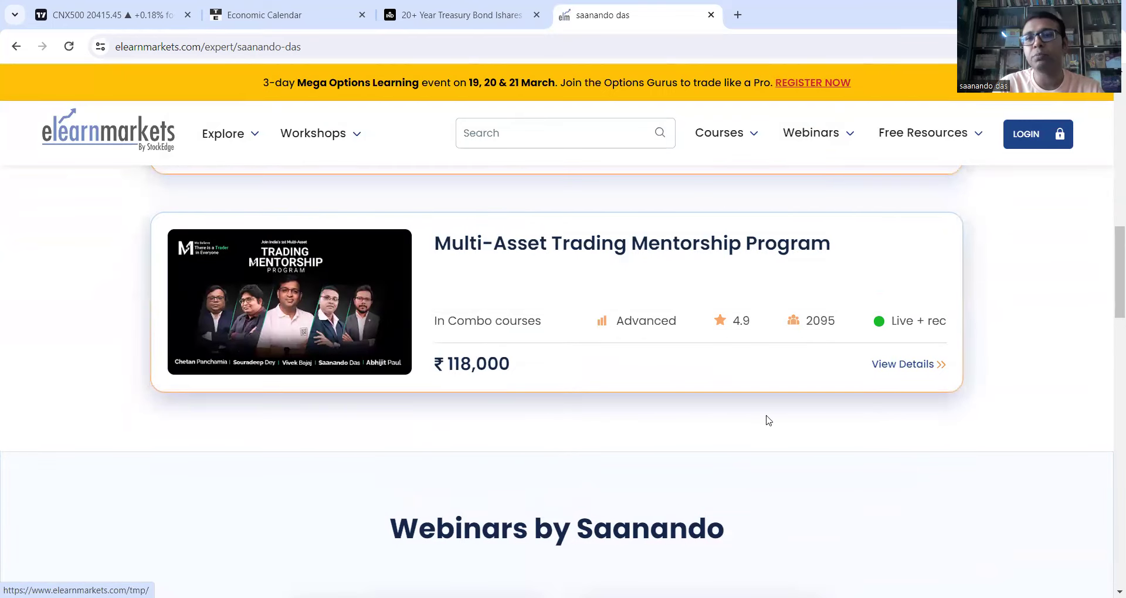